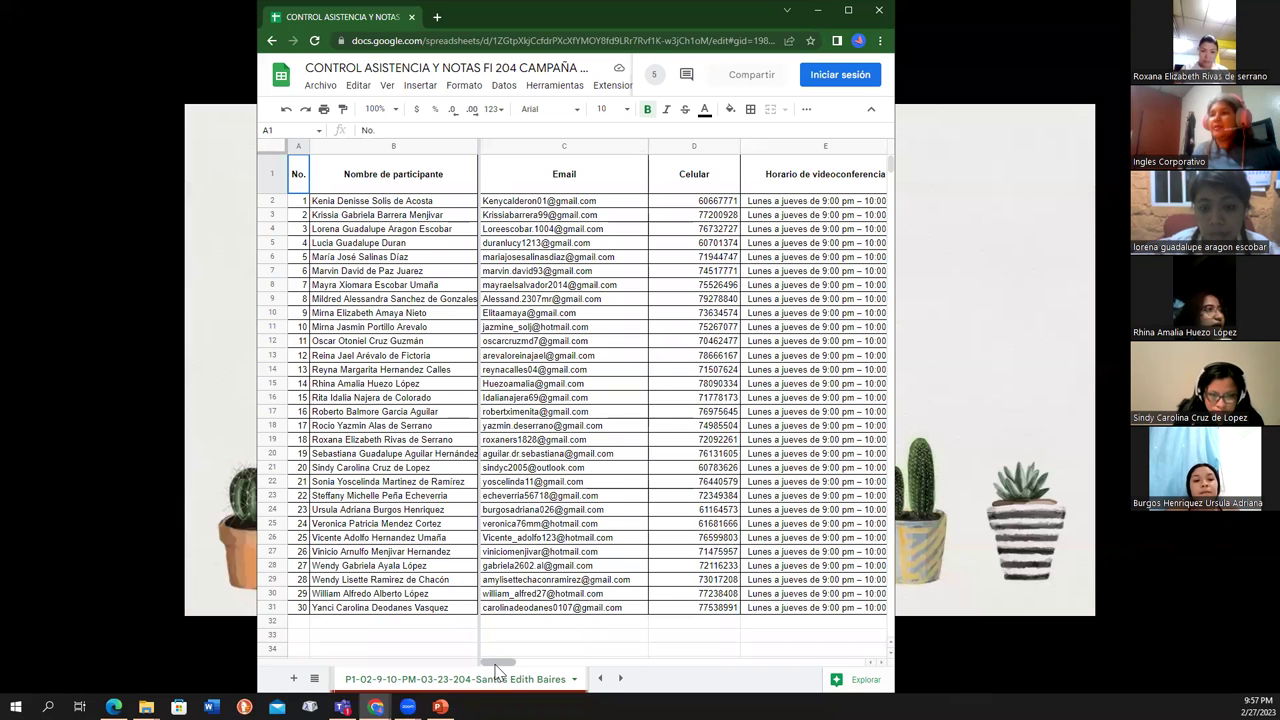
- Enter attendance values 0, 1, 1 and 0 for participants 1 to 4 (T2:T5) in the "lunes 27 - feb" column
left_click_drag(508, 667, 611, 665)
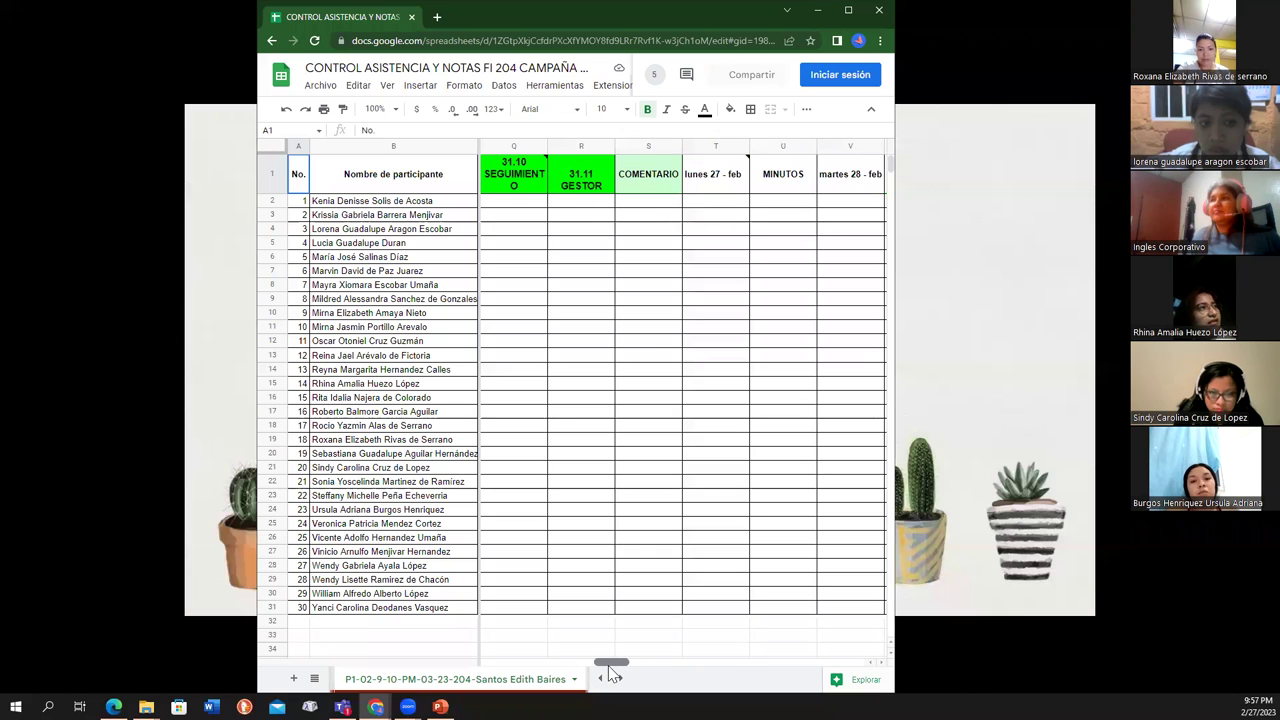
left_click(700, 205)
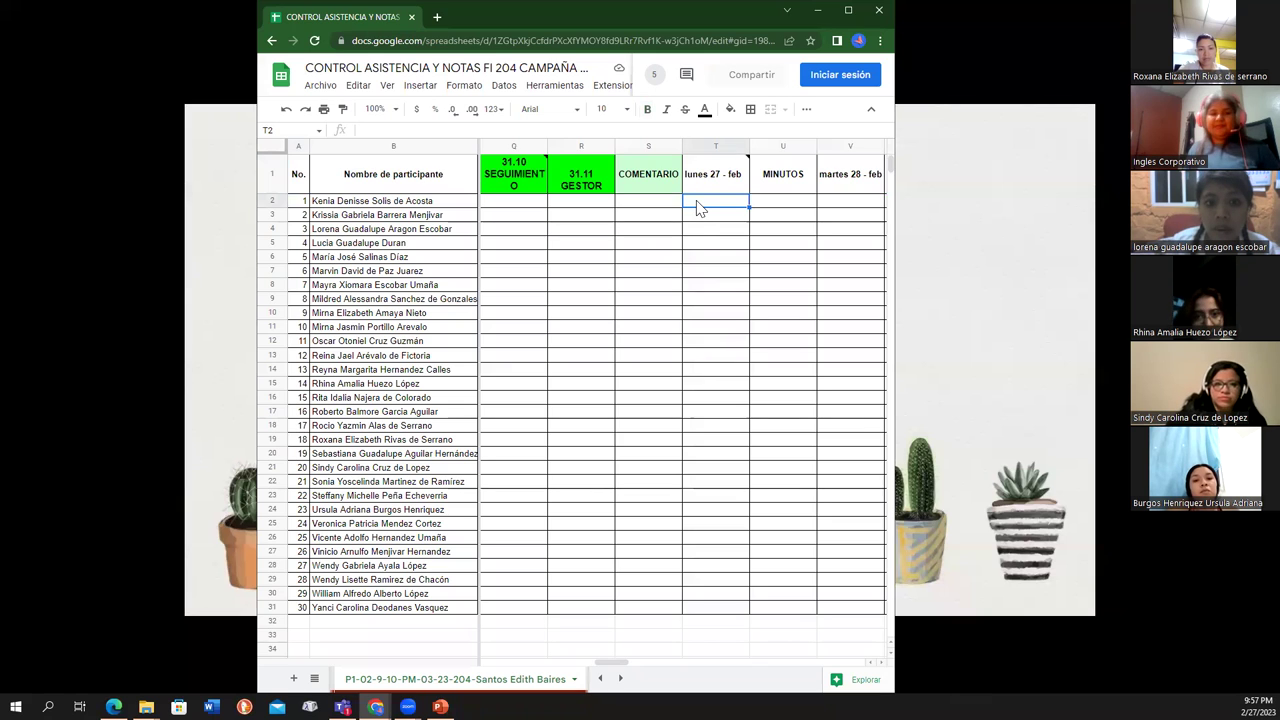
type("0")
key("Return")
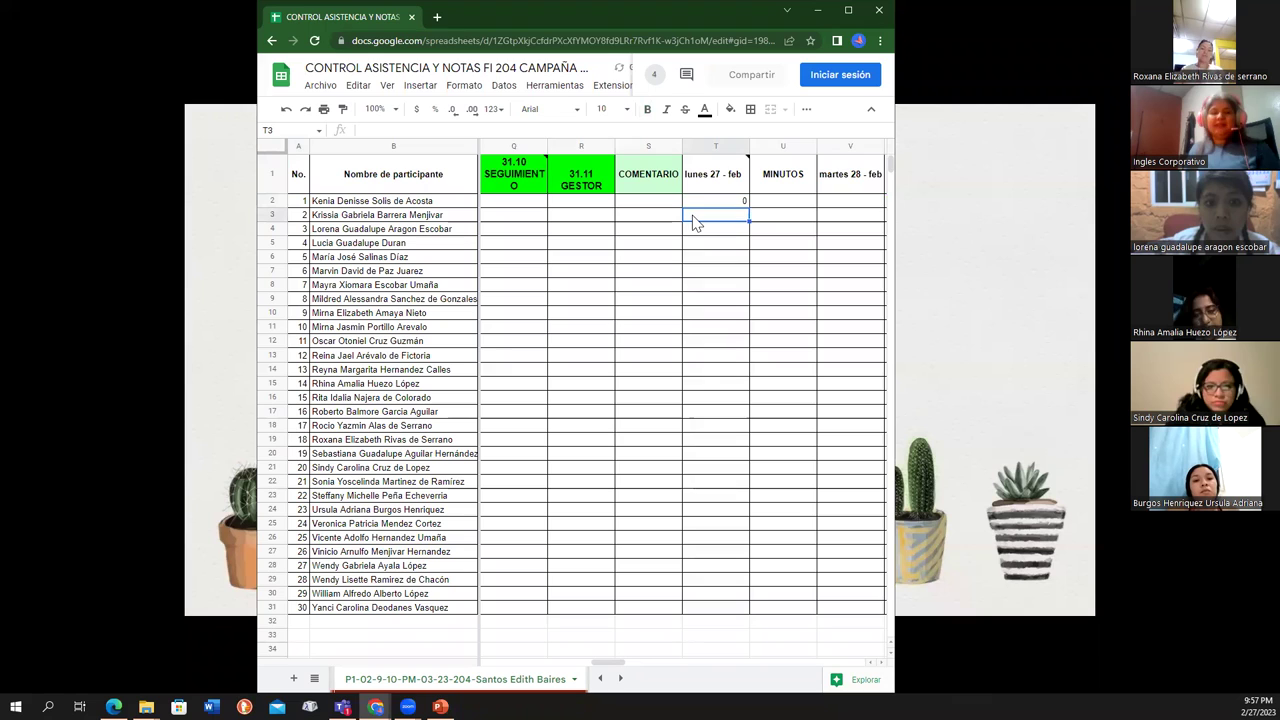
type("1")
key("Return")
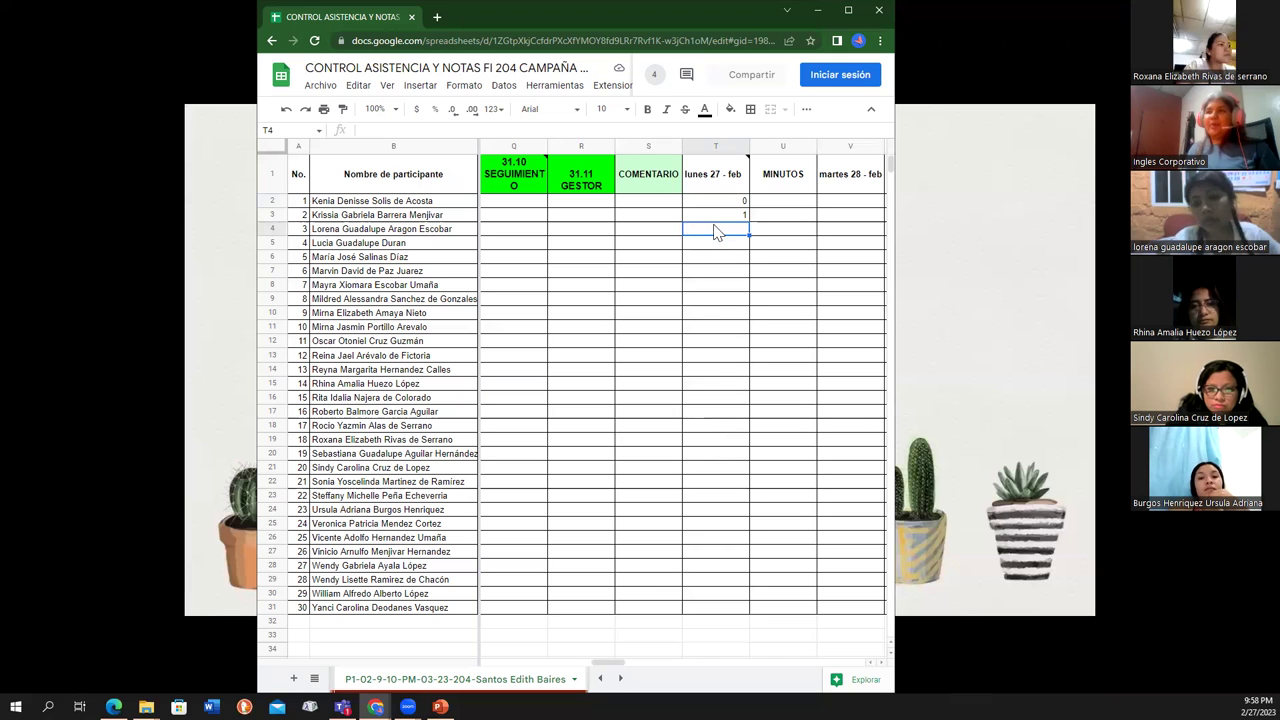
type("1")
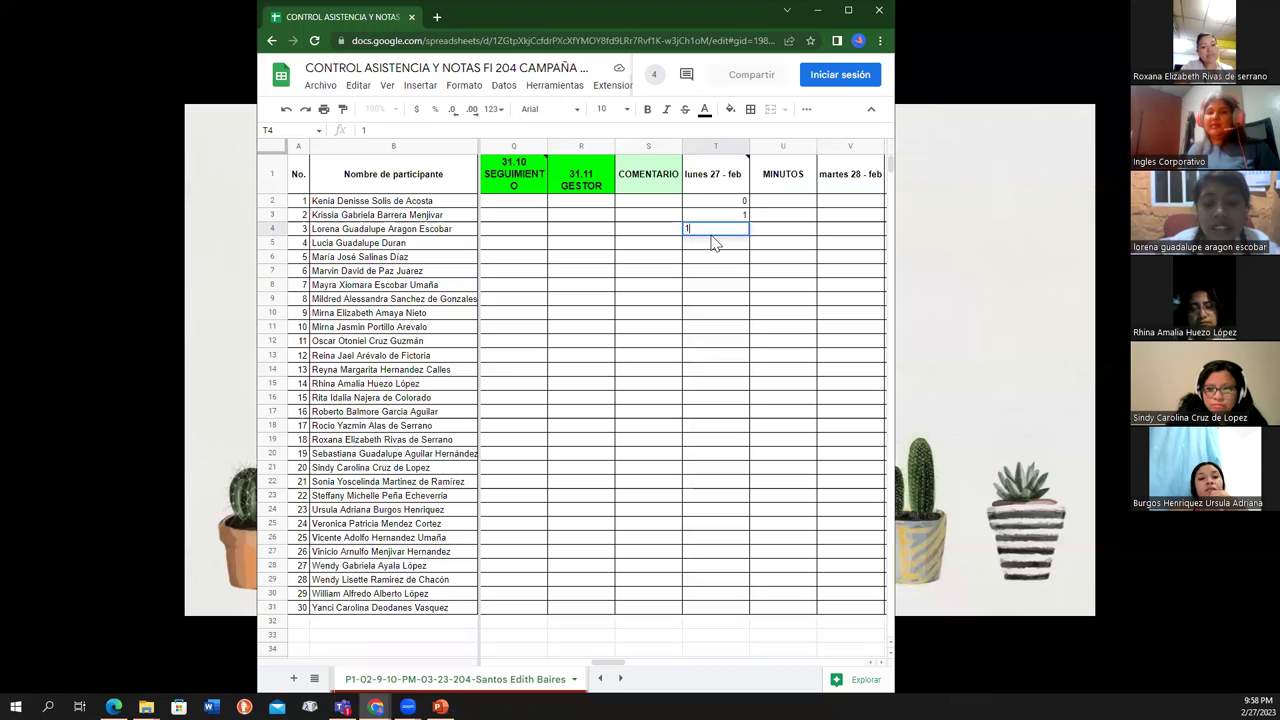
key("Return")
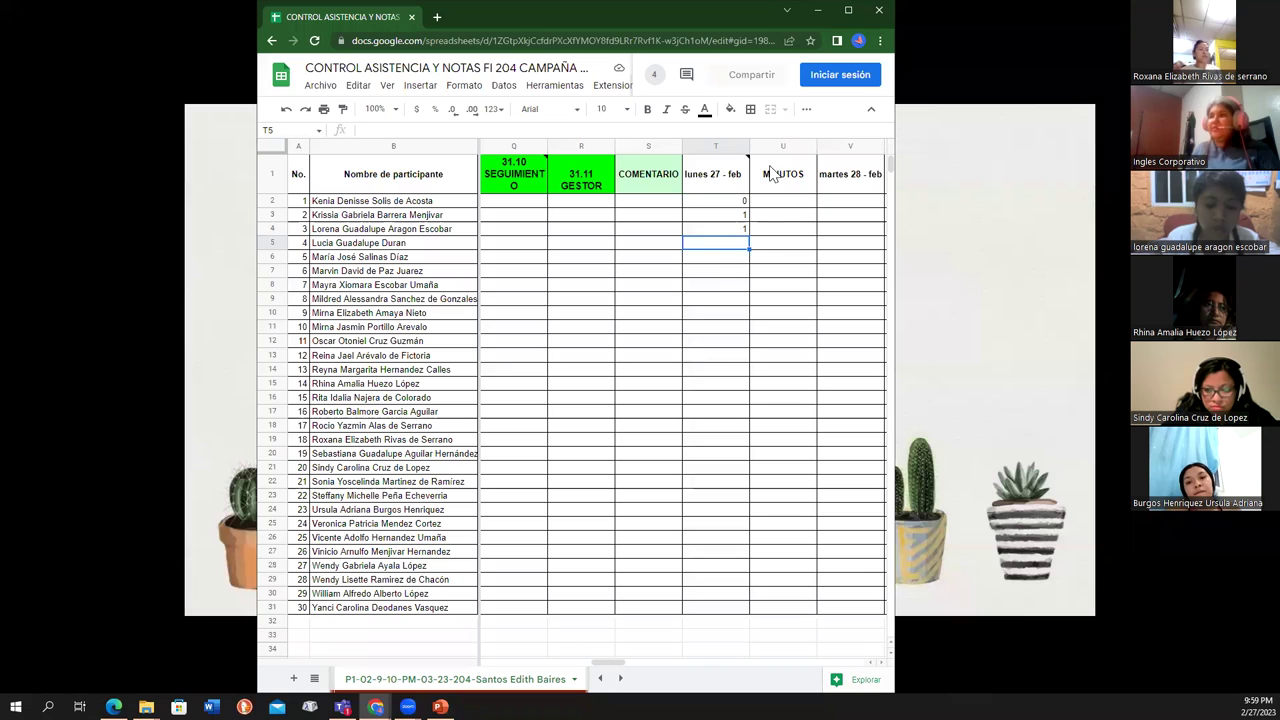
type("0")
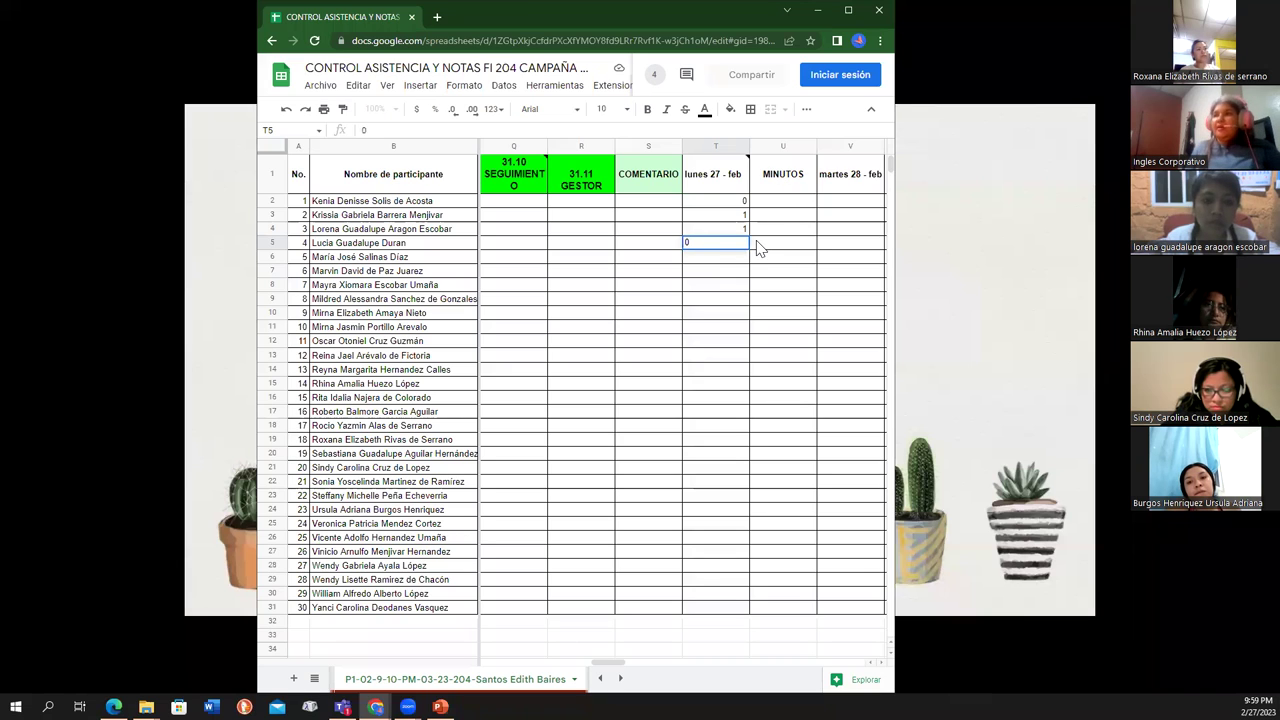
left_click(718, 260)
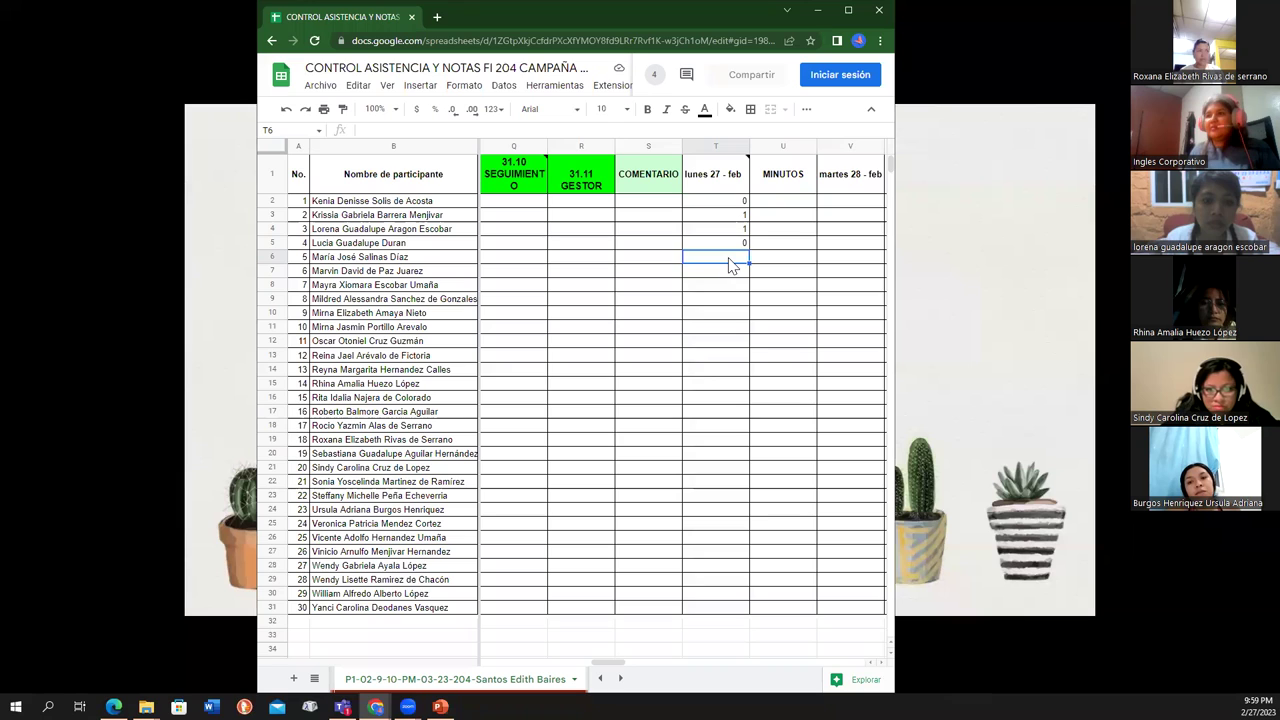
- Correct participant 1's attendance for "lunes 27 - feb" to 1 in cell T2
left_click(745, 203)
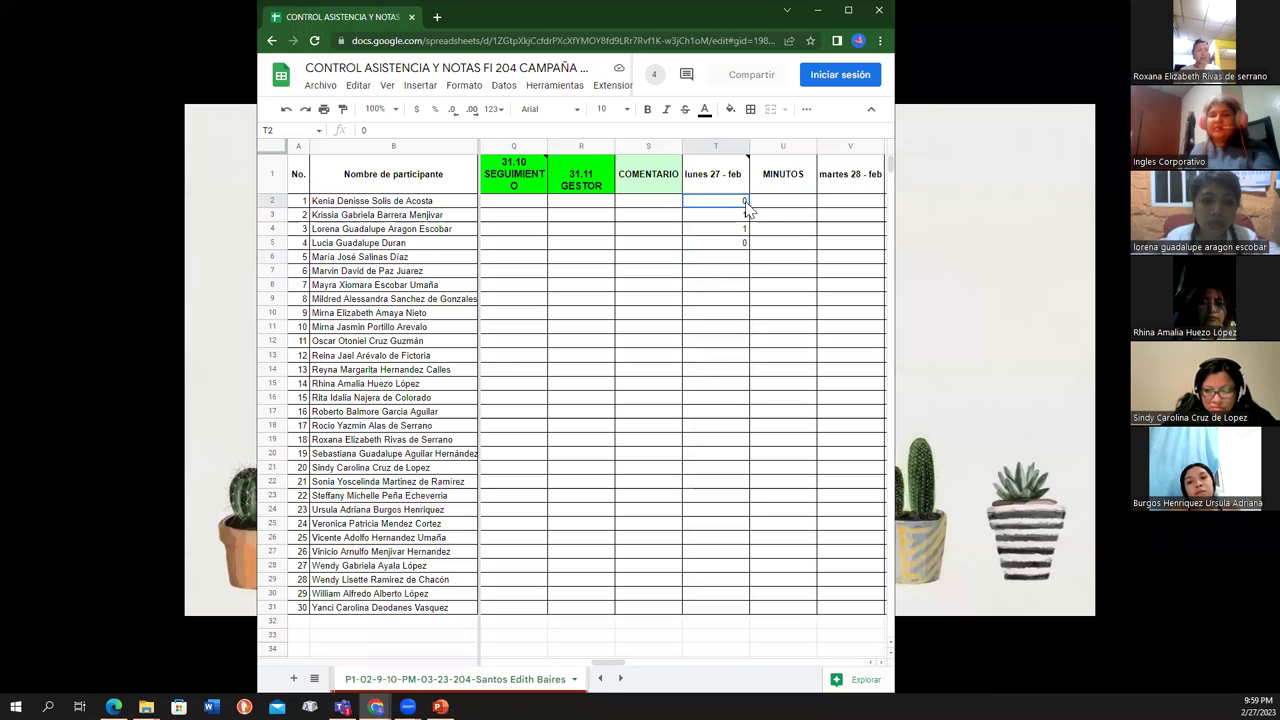
type("1")
left_click(738, 259)
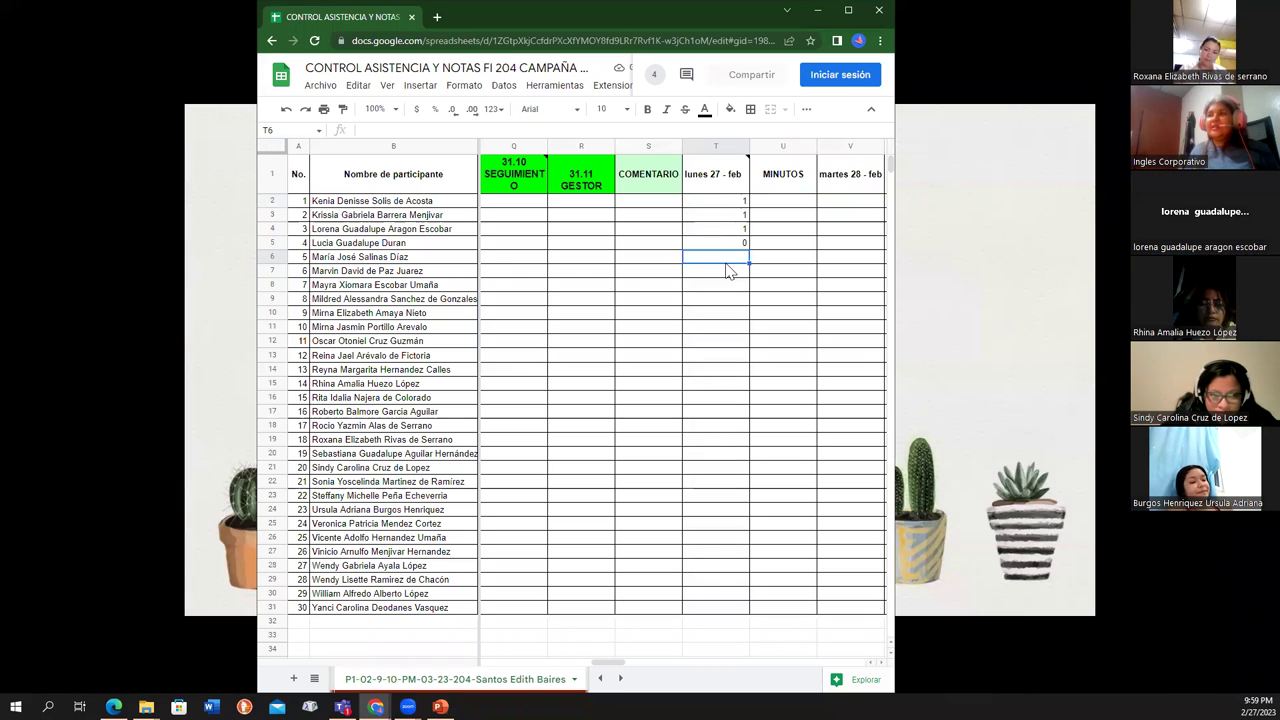
- Enter 1 as the "lunes 27 - feb" attendance for participants 5 to 10, in cells T6 to T11
type("1")
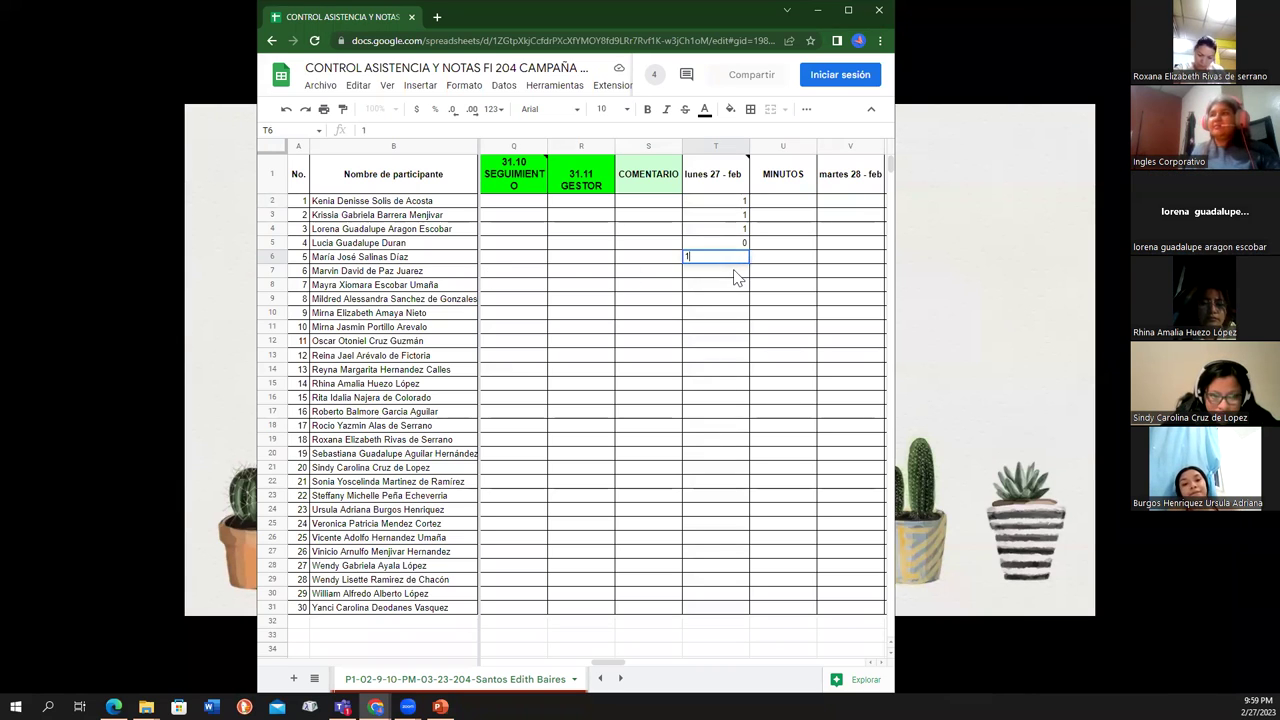
key("Return")
type("1")
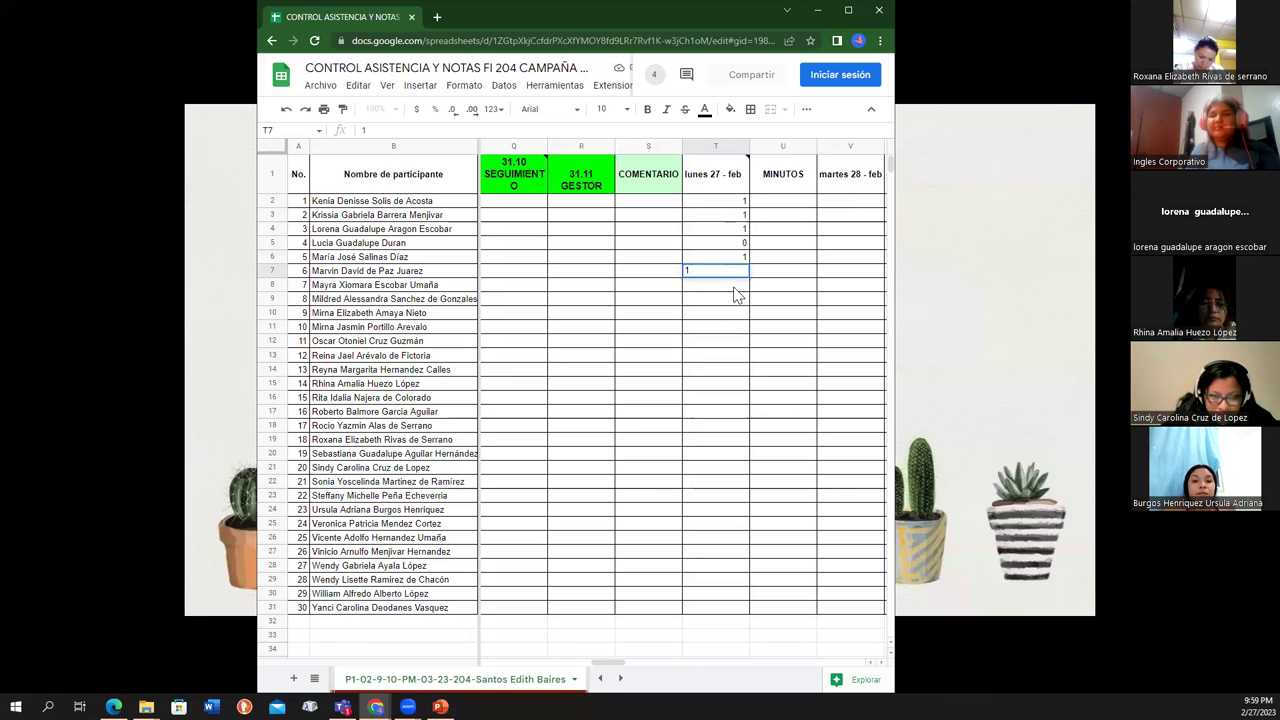
key("Return")
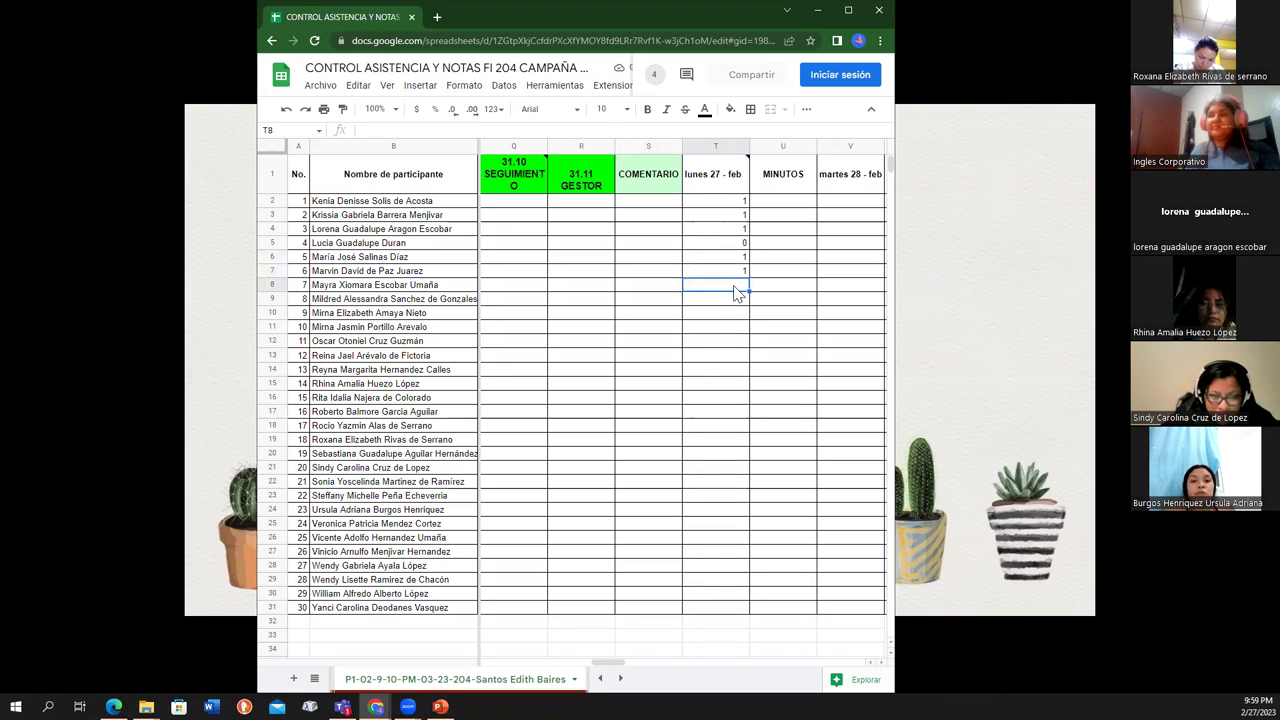
type("1")
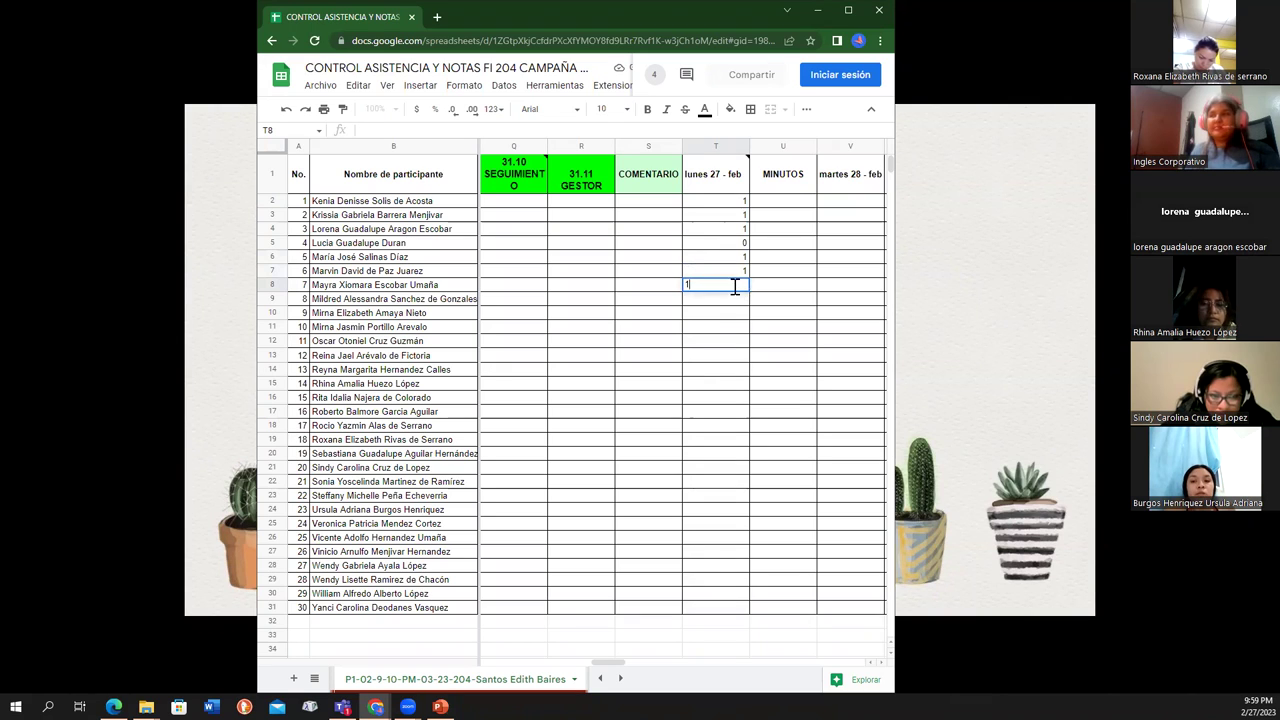
key("Return")
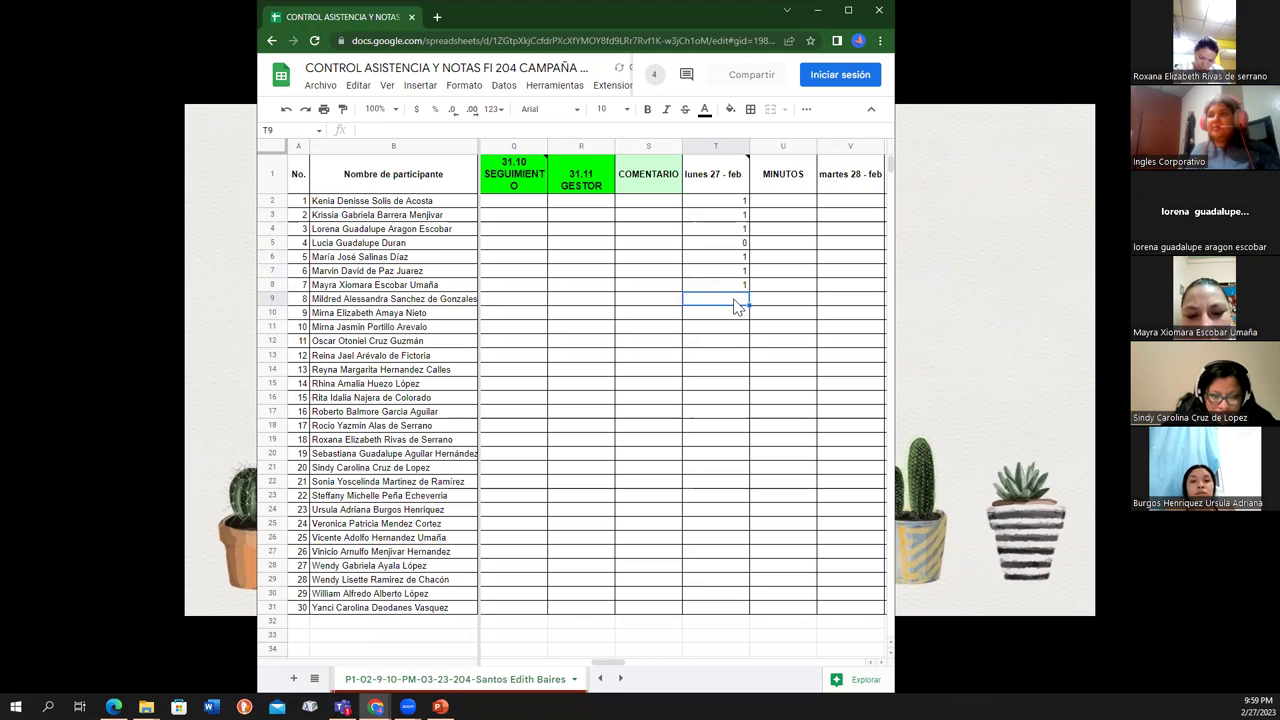
type("1")
key("Return")
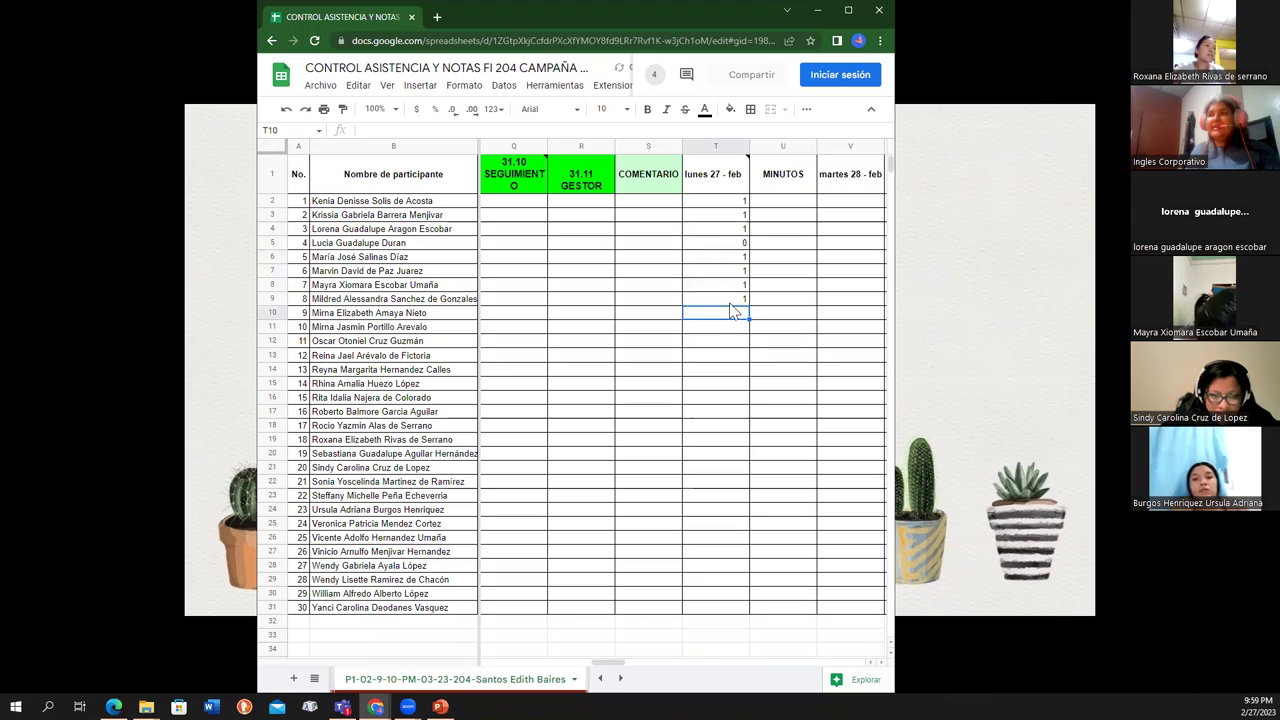
type("1")
key("Return")
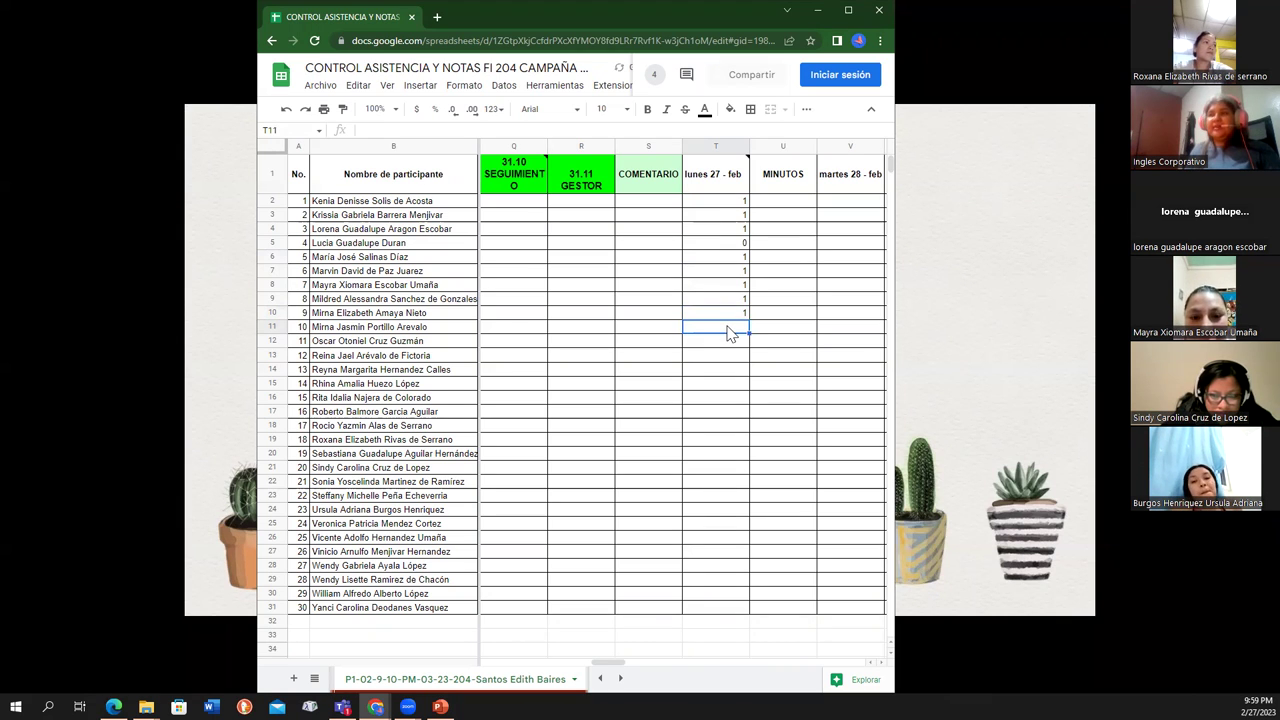
type("1")
key("Return")
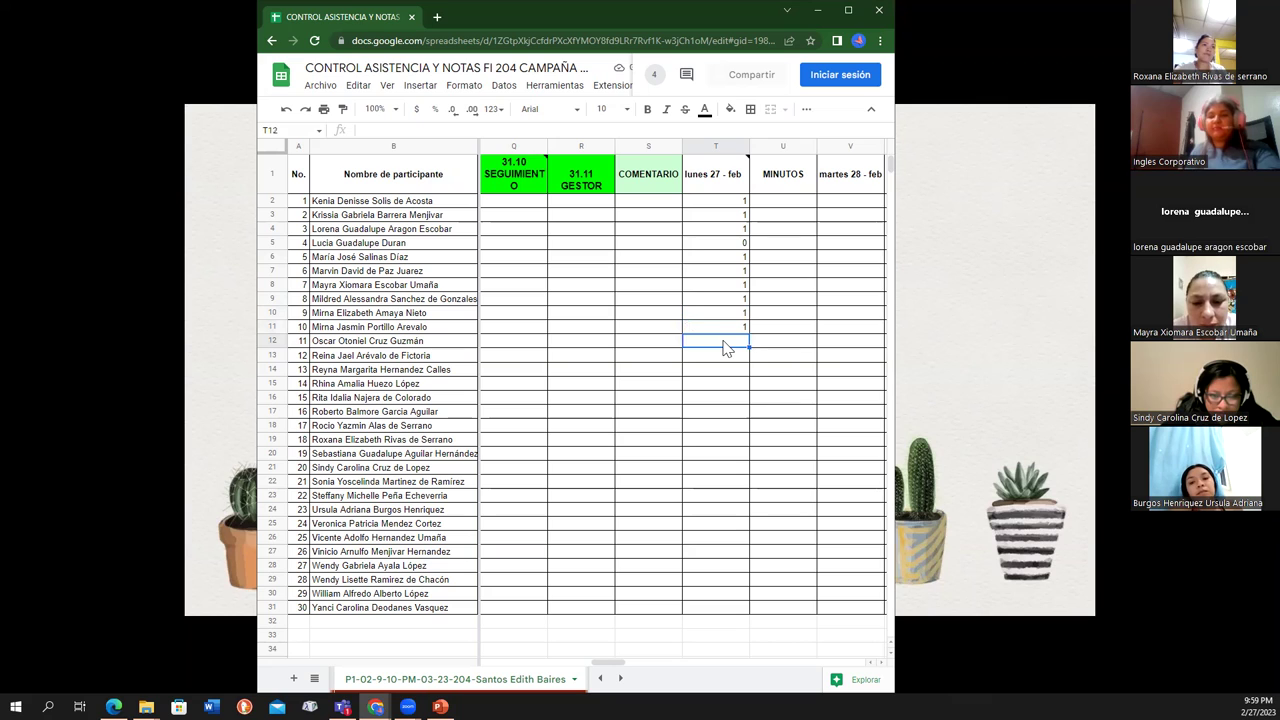
- Enter the "lunes 27 - feb" attendance for participants 11 to 13 as 0, 1 and 0 in cells T12 to T14
type("0")
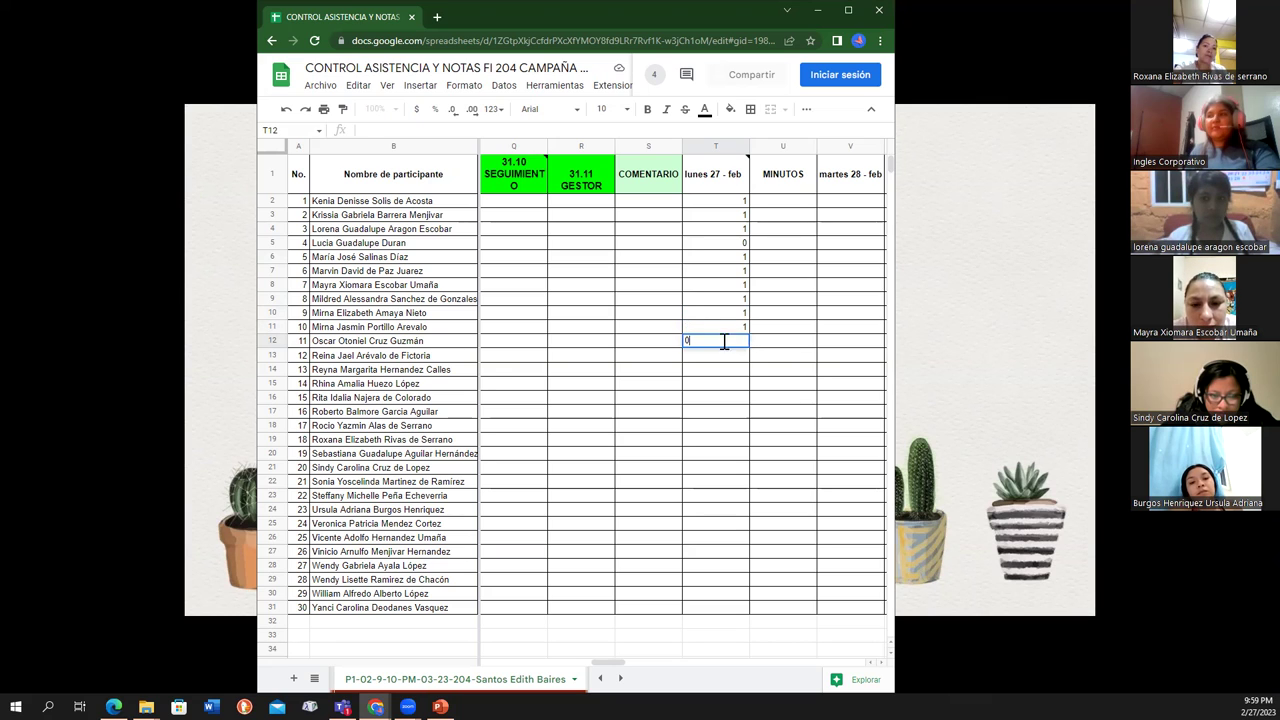
key("Return")
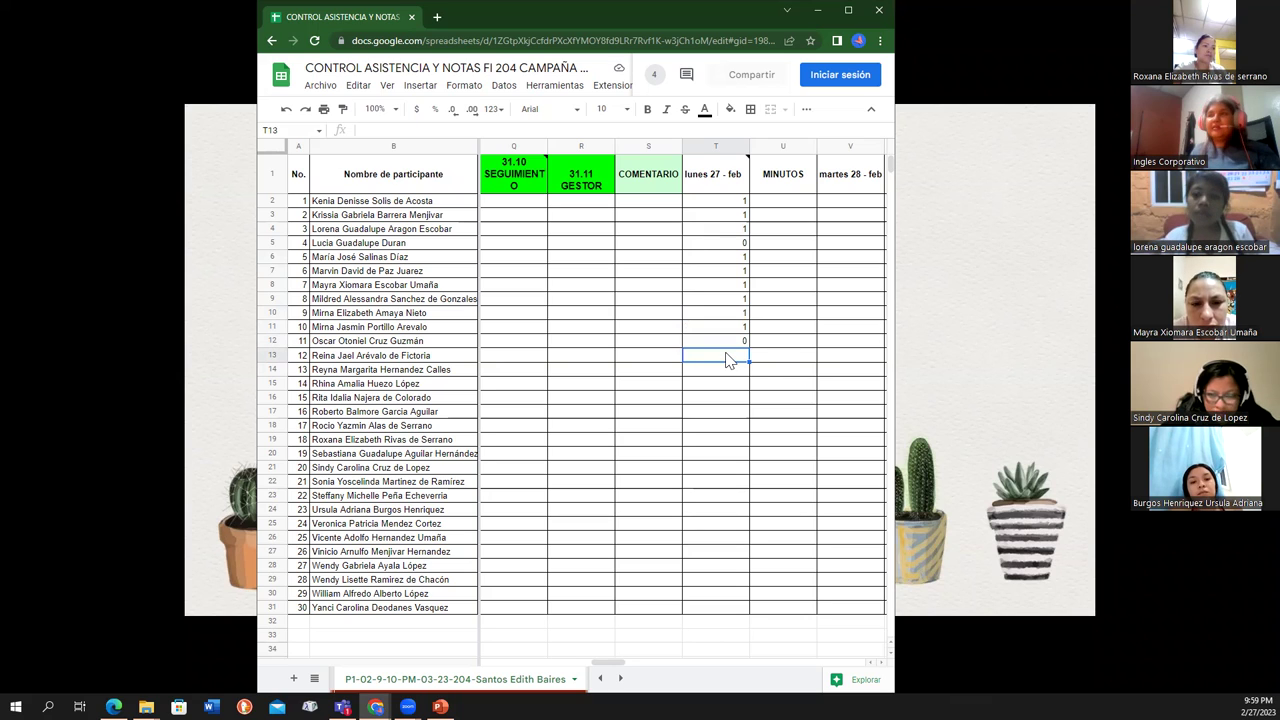
type("1")
key("Return")
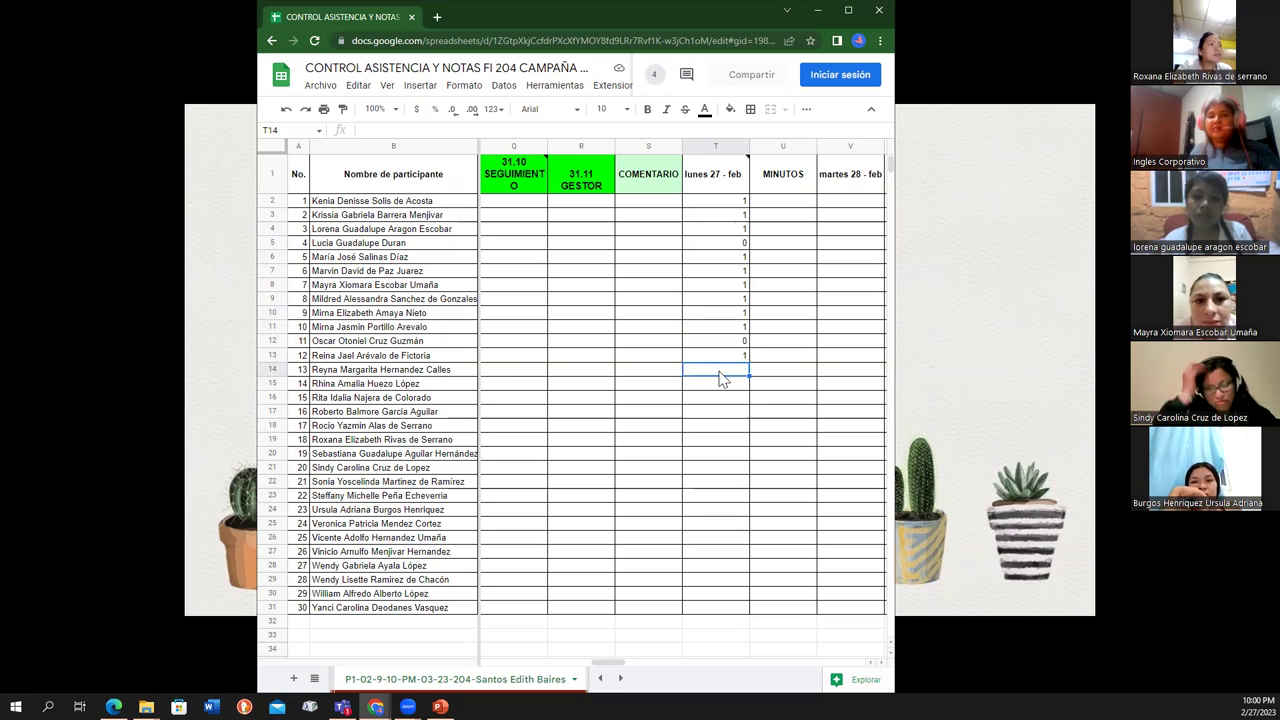
type("0")
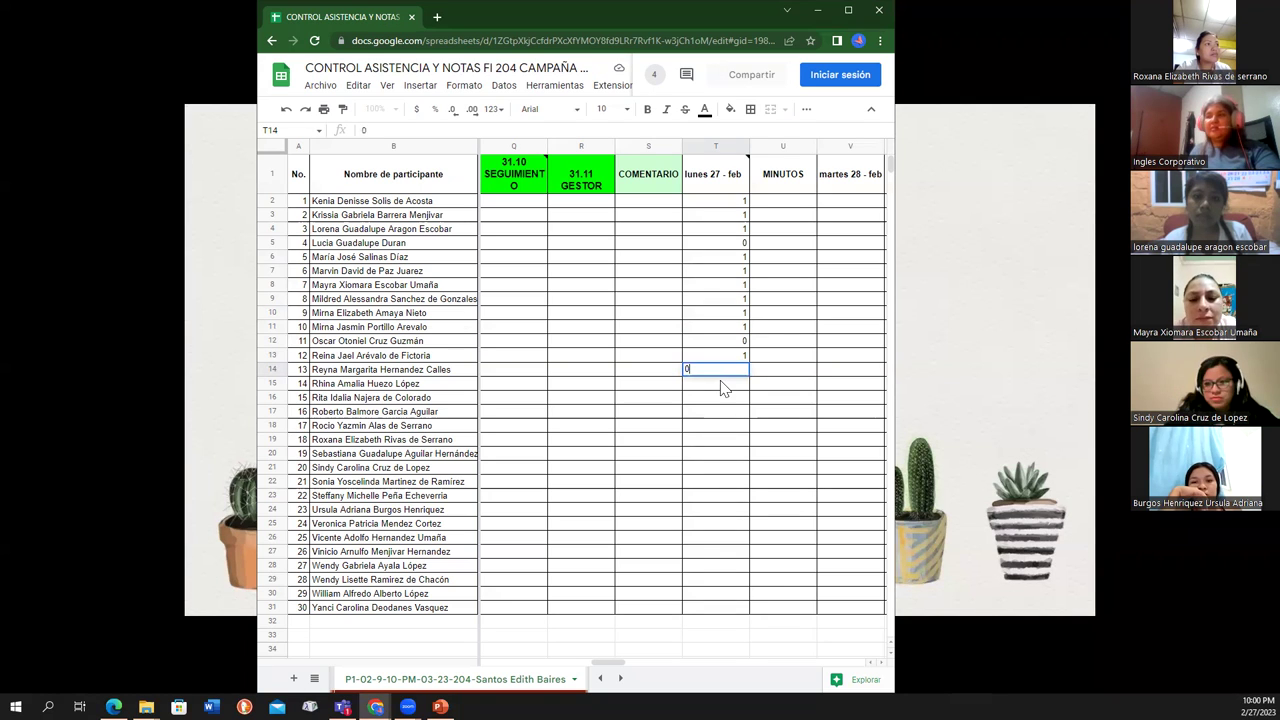
key("Return")
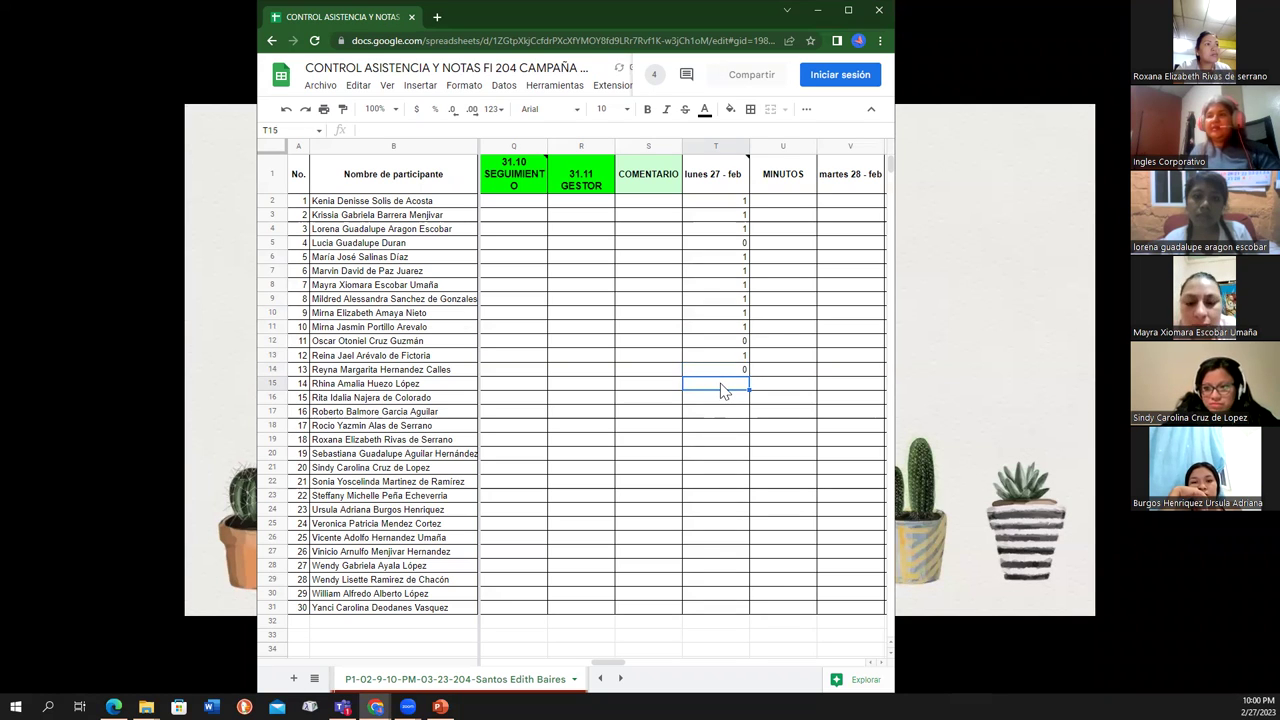
- Enter 1 as the "lunes 27 - feb" attendance for participants 14 to 20, in cells T15 to T21
type("1")
key("Return")
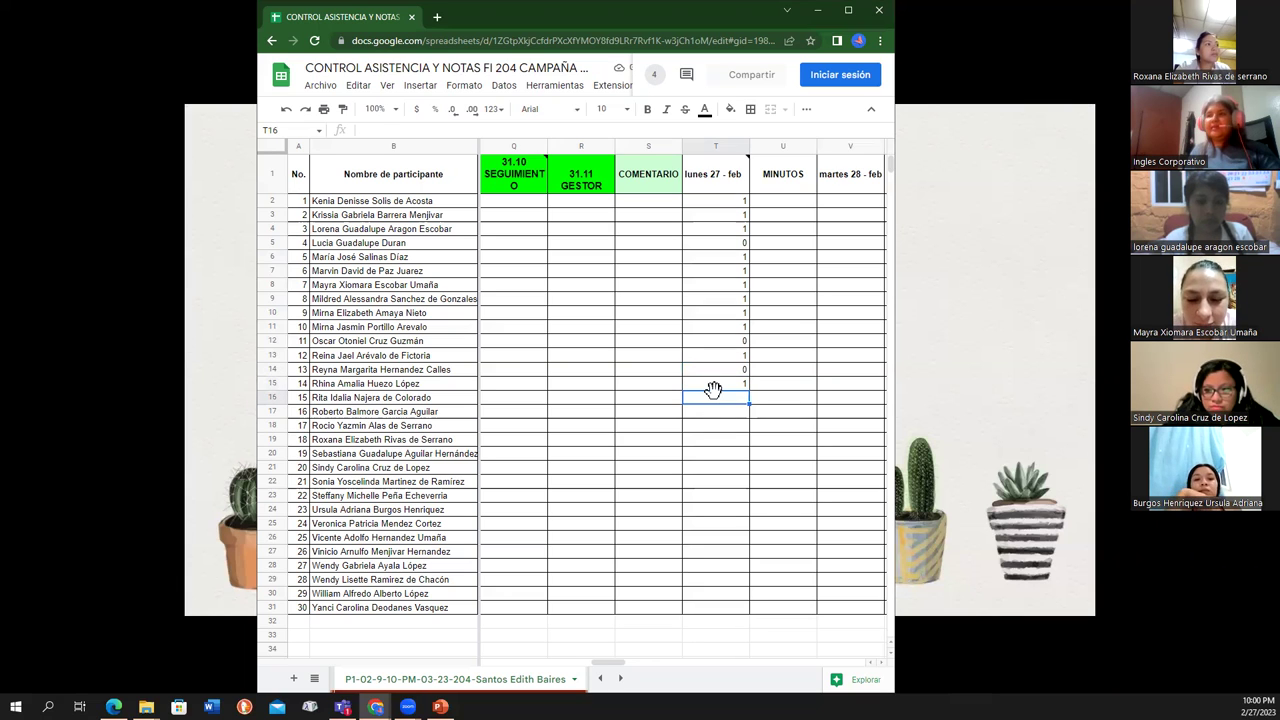
type("1")
key("Return")
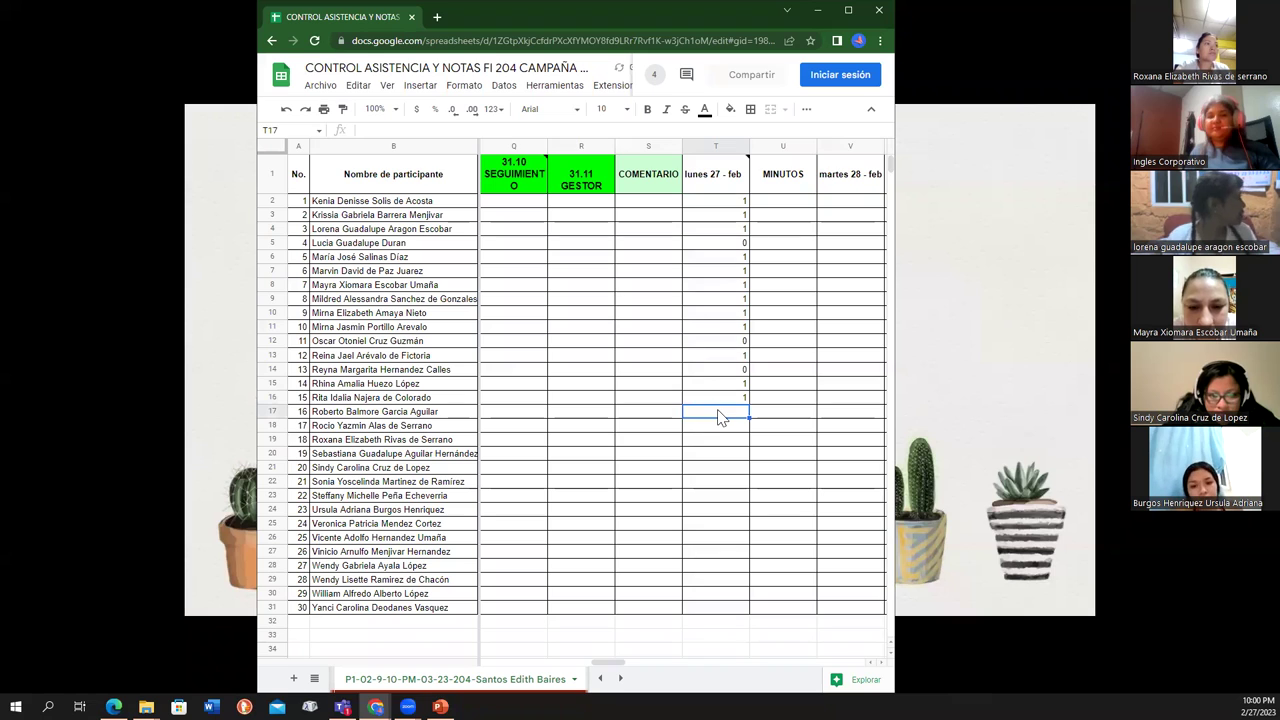
type("1")
key("Return")
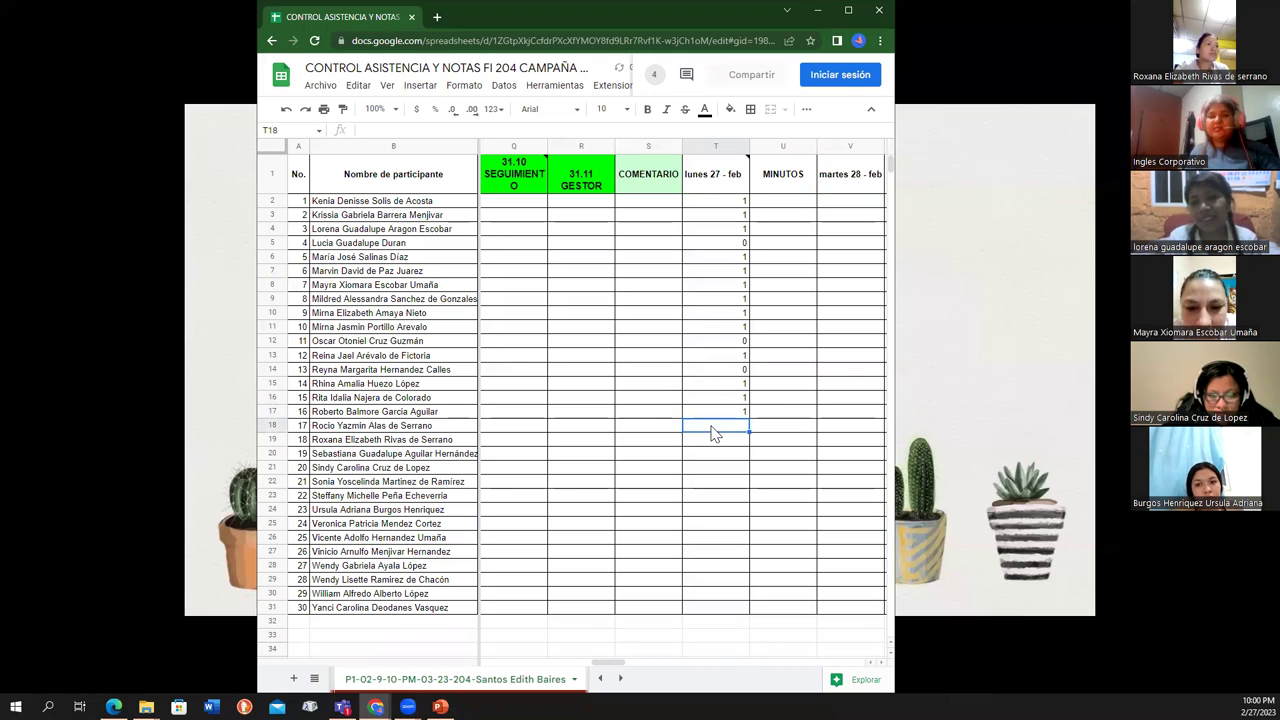
type("1")
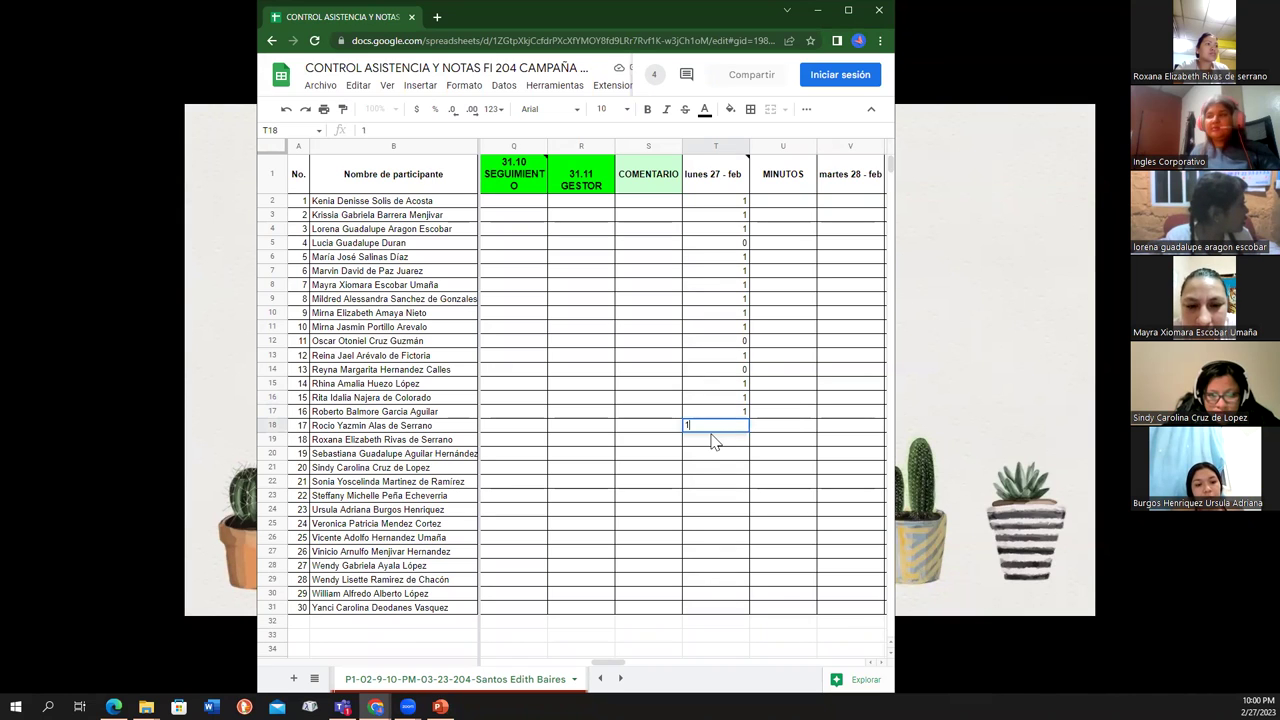
key("Return")
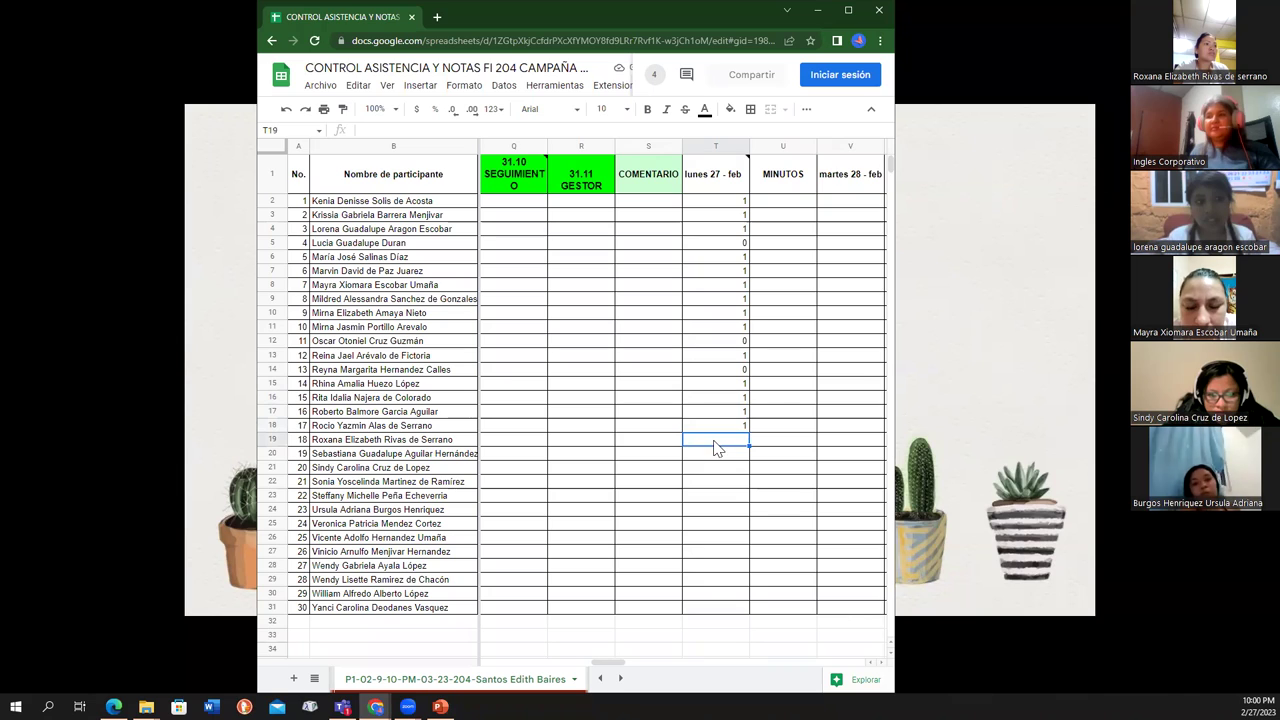
type("1")
key("Return")
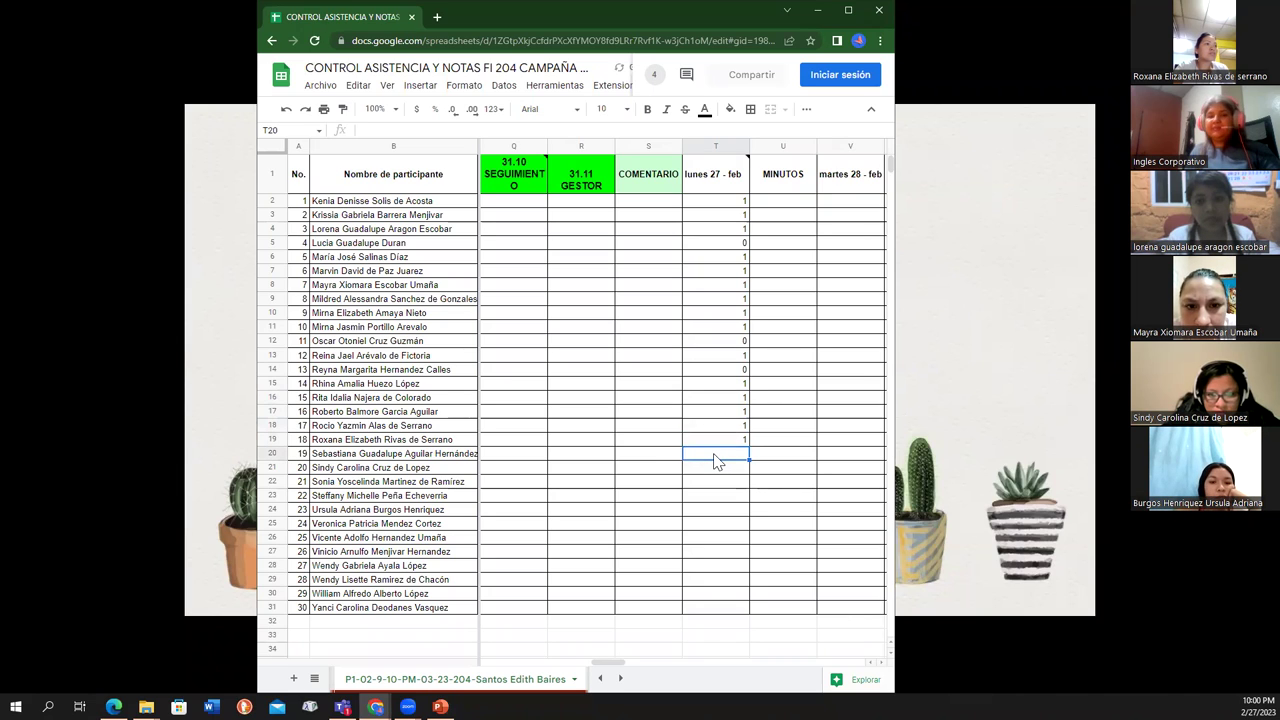
type("1")
key("Return")
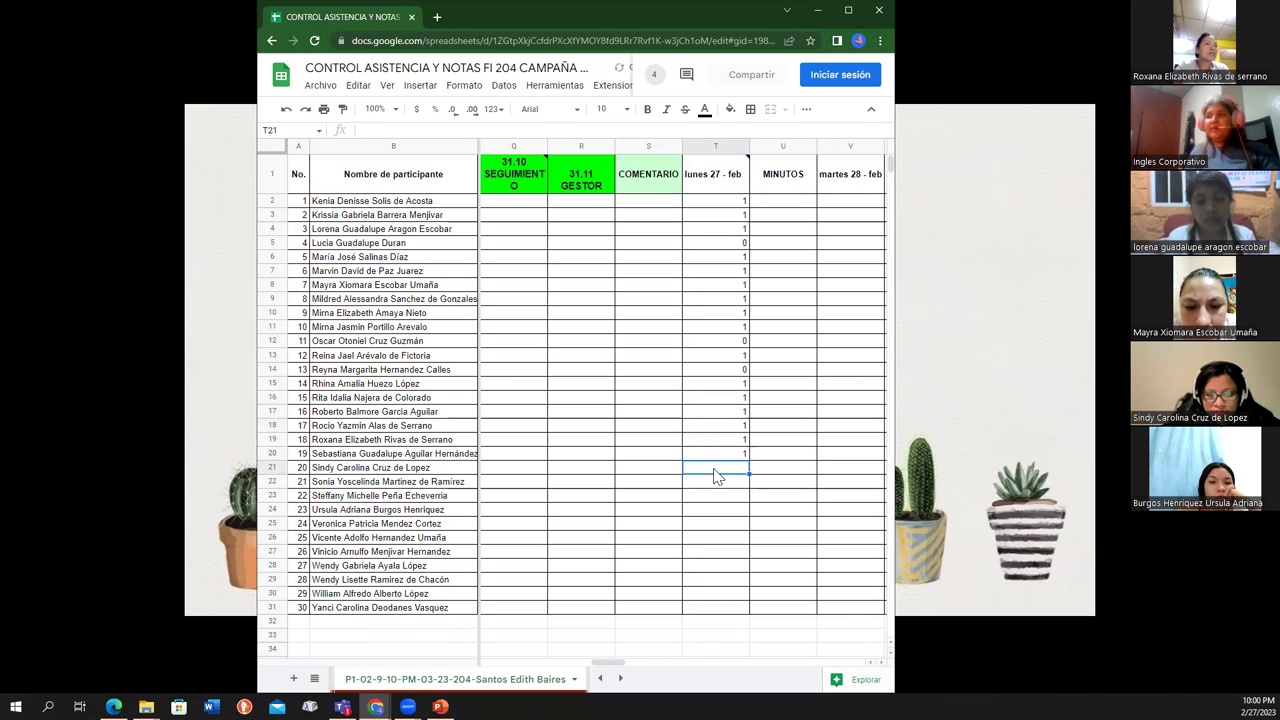
type("1")
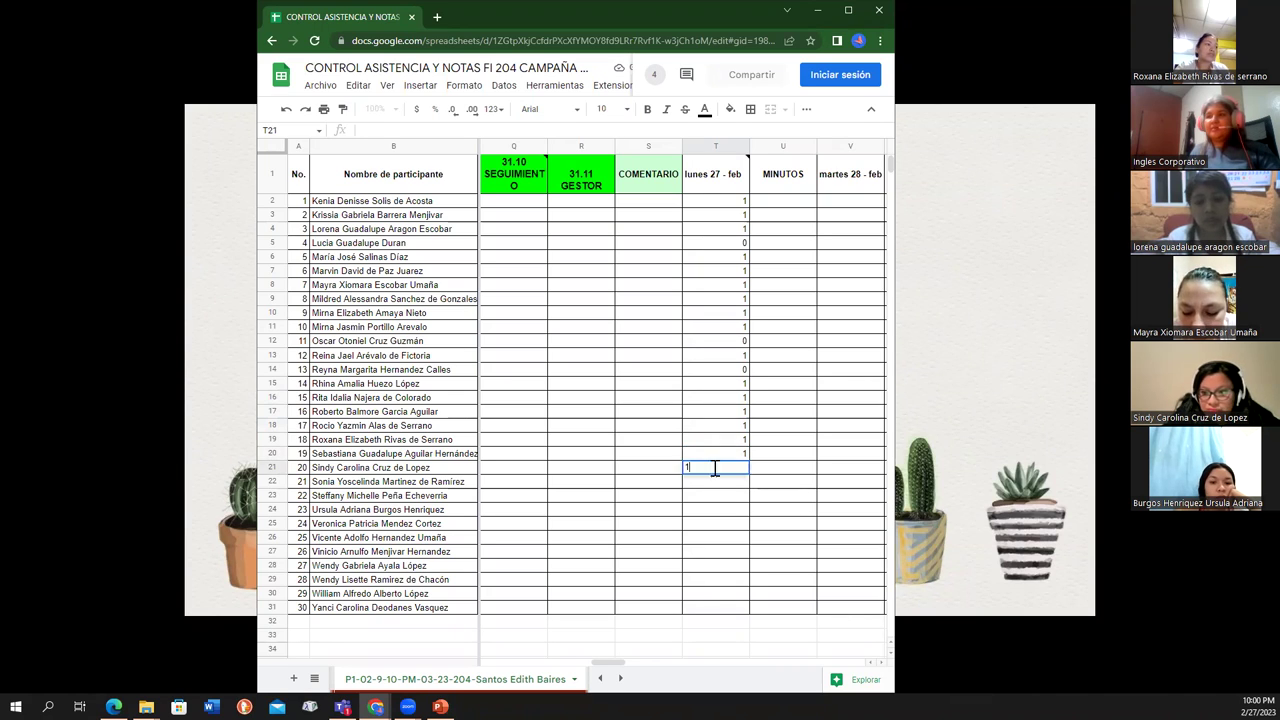
key("Return")
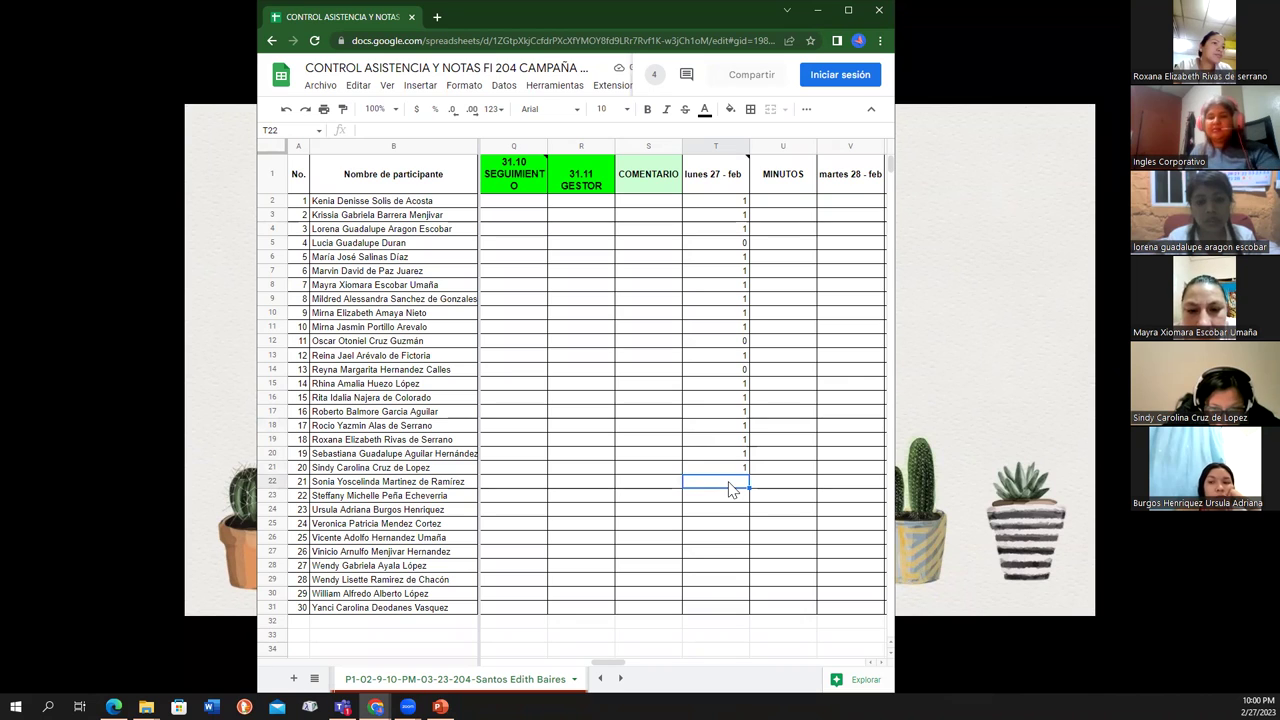
- Enter the "lunes 27 - feb" attendance for participants 21 to 24 as 0, 0, 1 and 0 in cells T22 to T25
type("0")
key("Return")
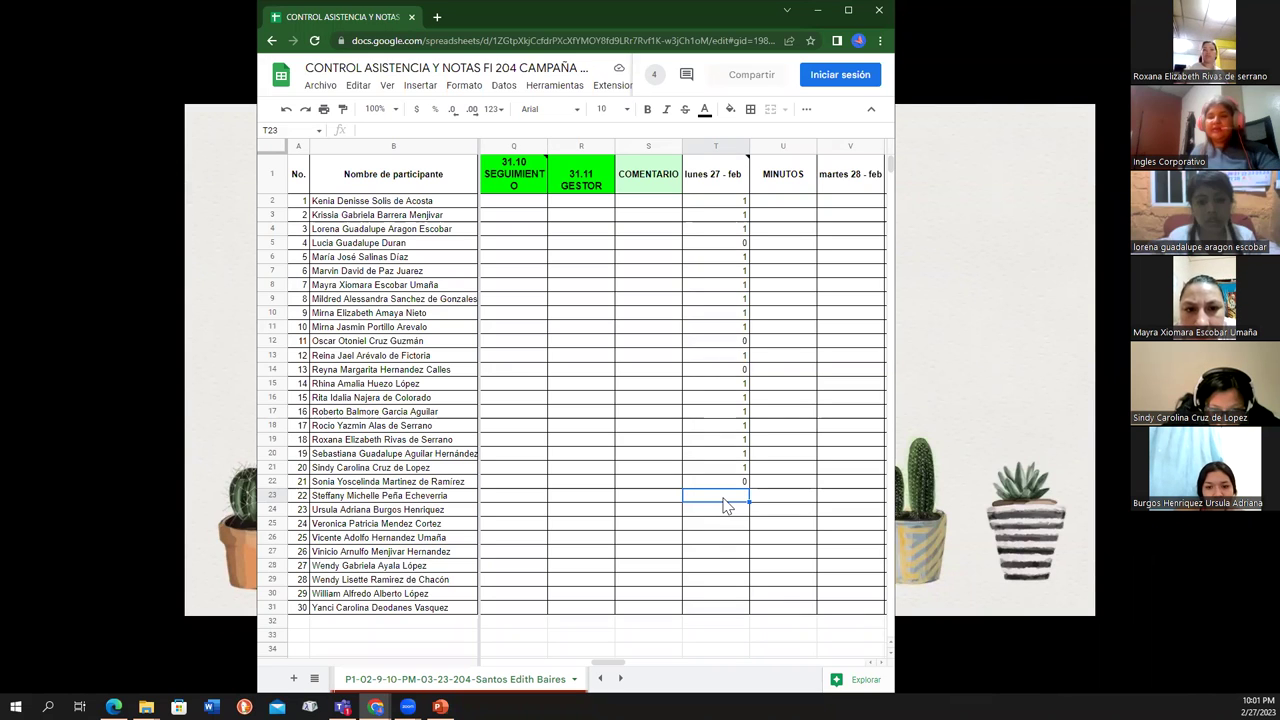
type("0")
left_click(723, 513)
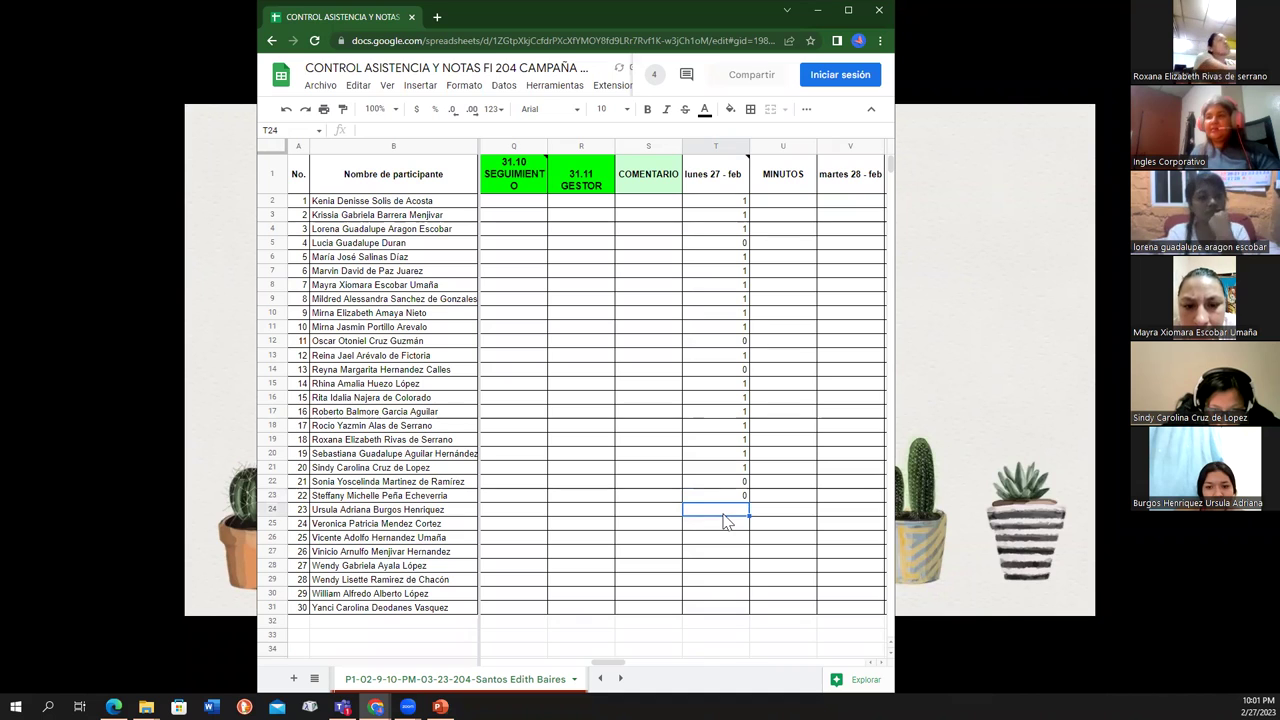
type("1")
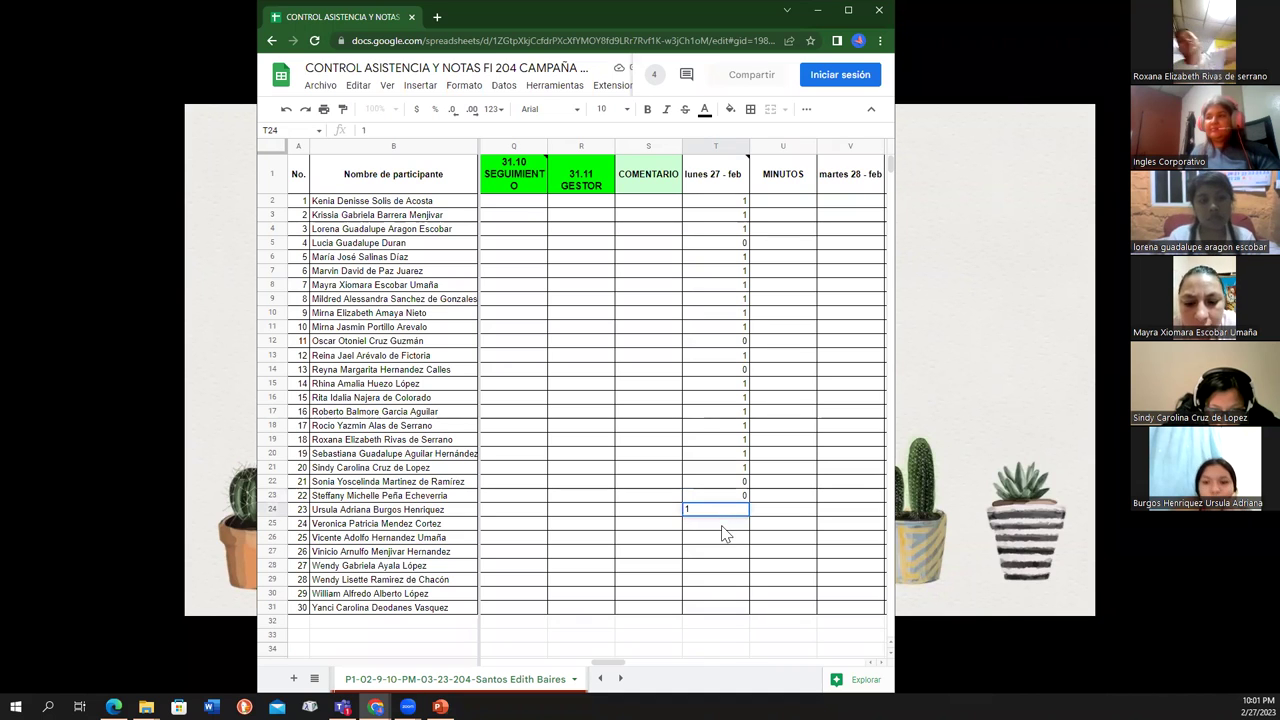
left_click(724, 530)
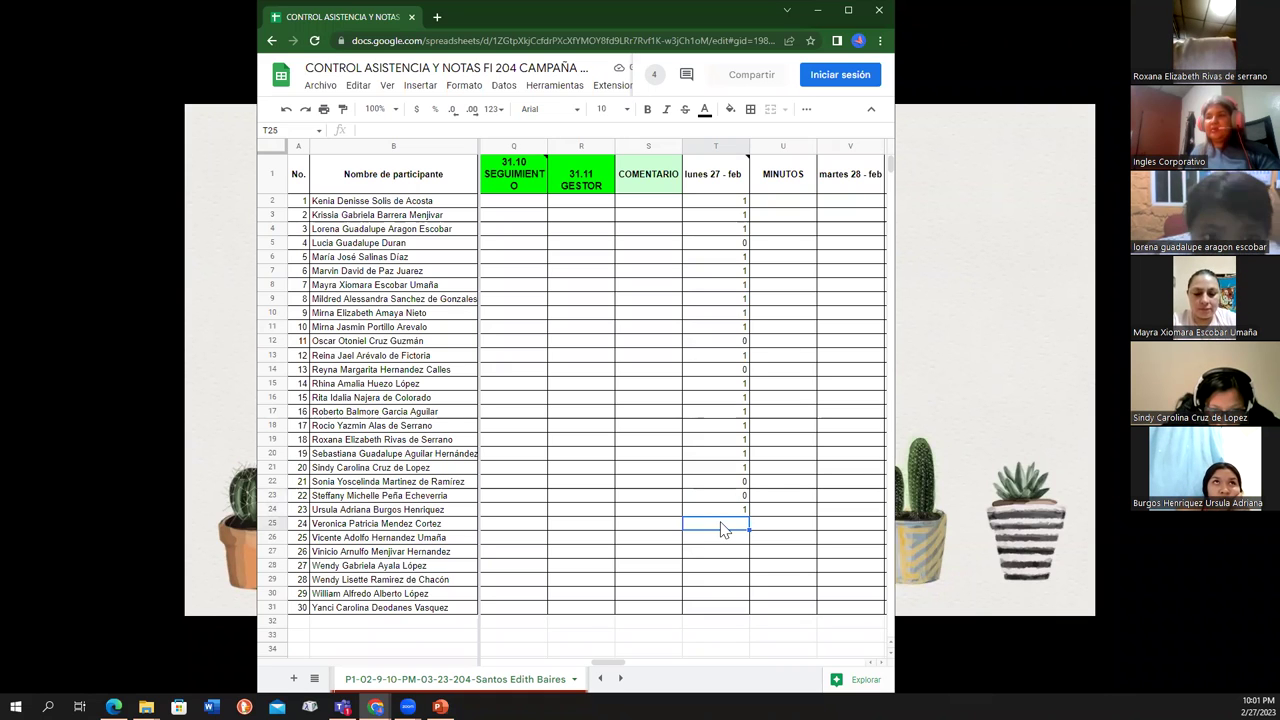
type("0")
key("Return")
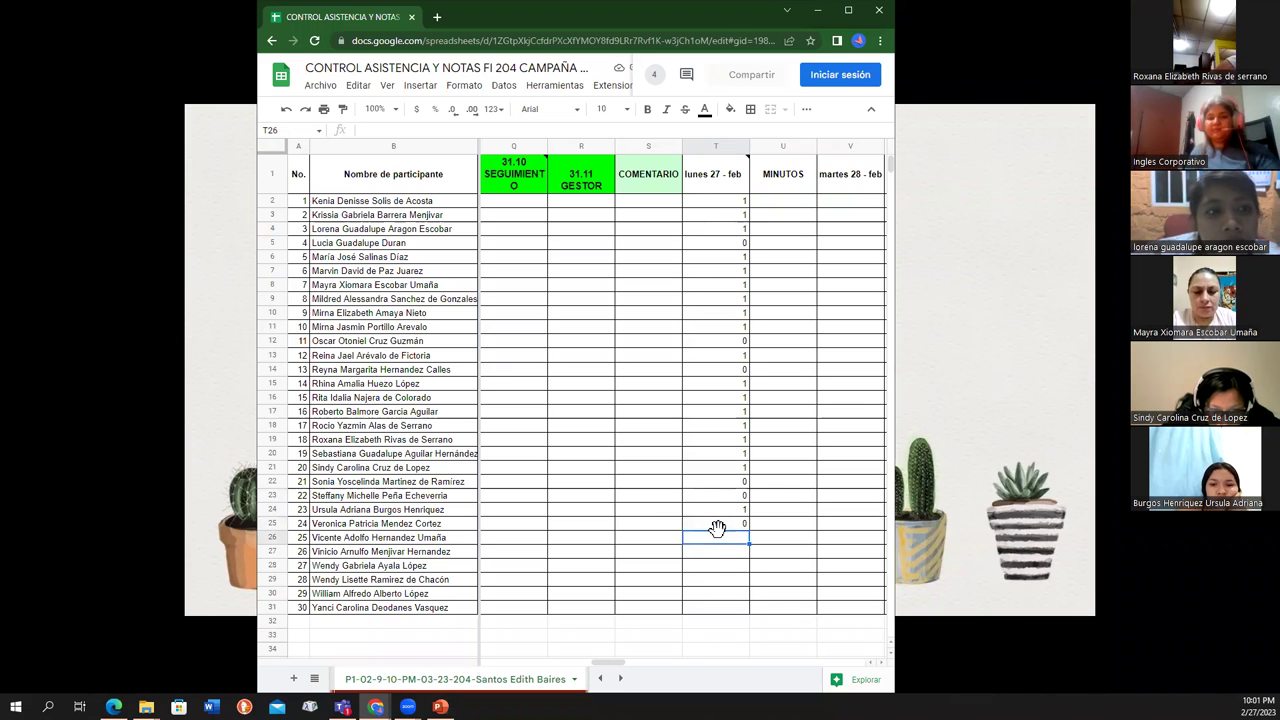
- Enter 1 as the "lunes 27 - feb" attendance for participants 25 to 30, in cells T26 to T31, and minimize the spreadsheet window
type("1")
key("Return")
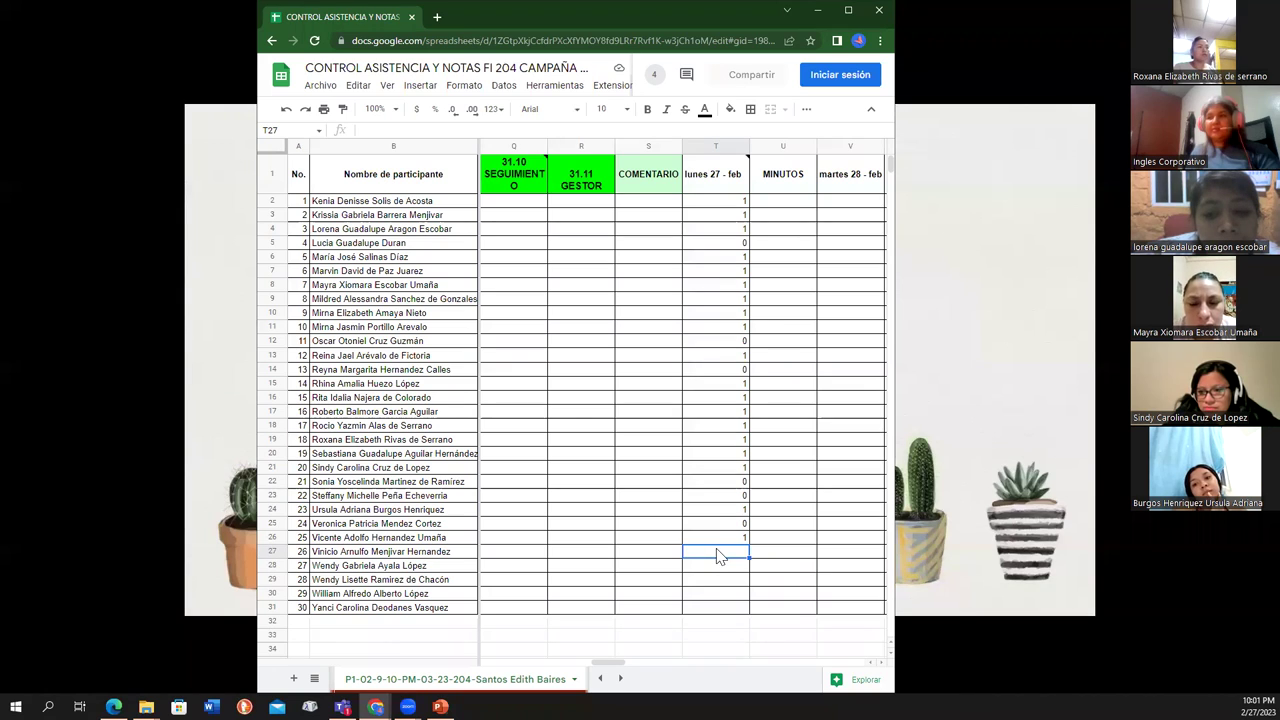
type("1")
key("Return")
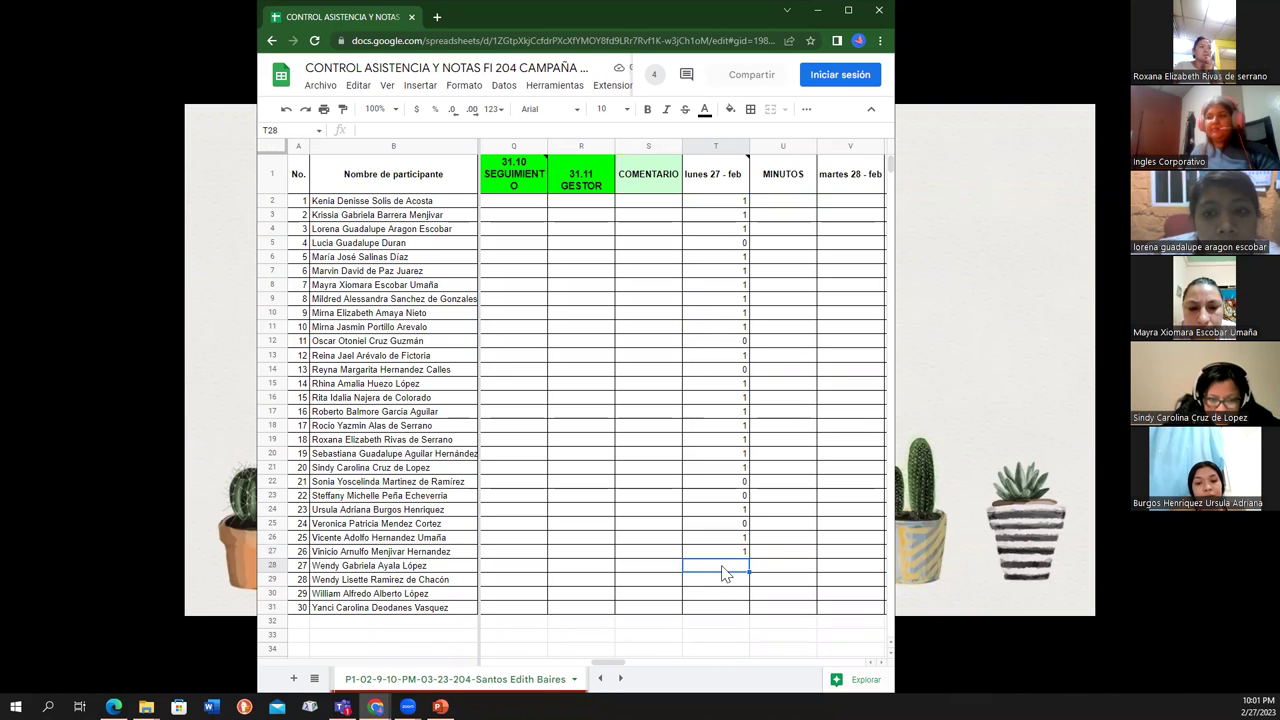
type("1")
key("Return")
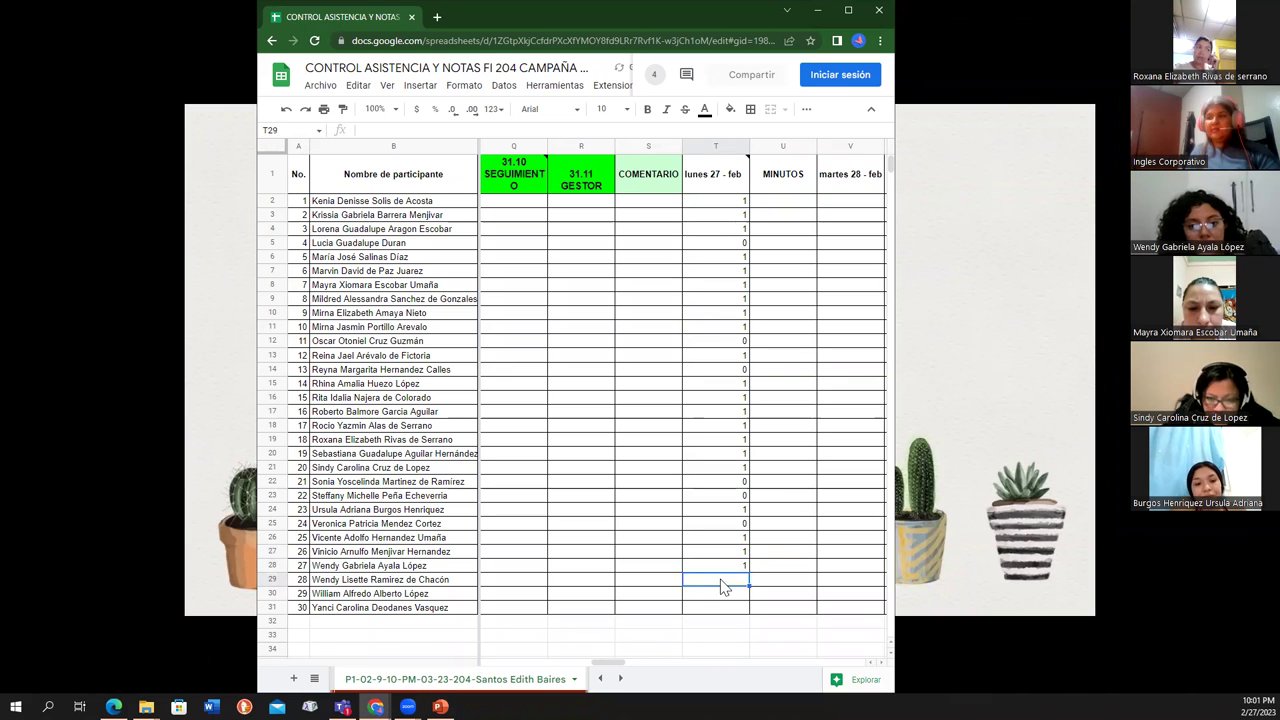
type("1")
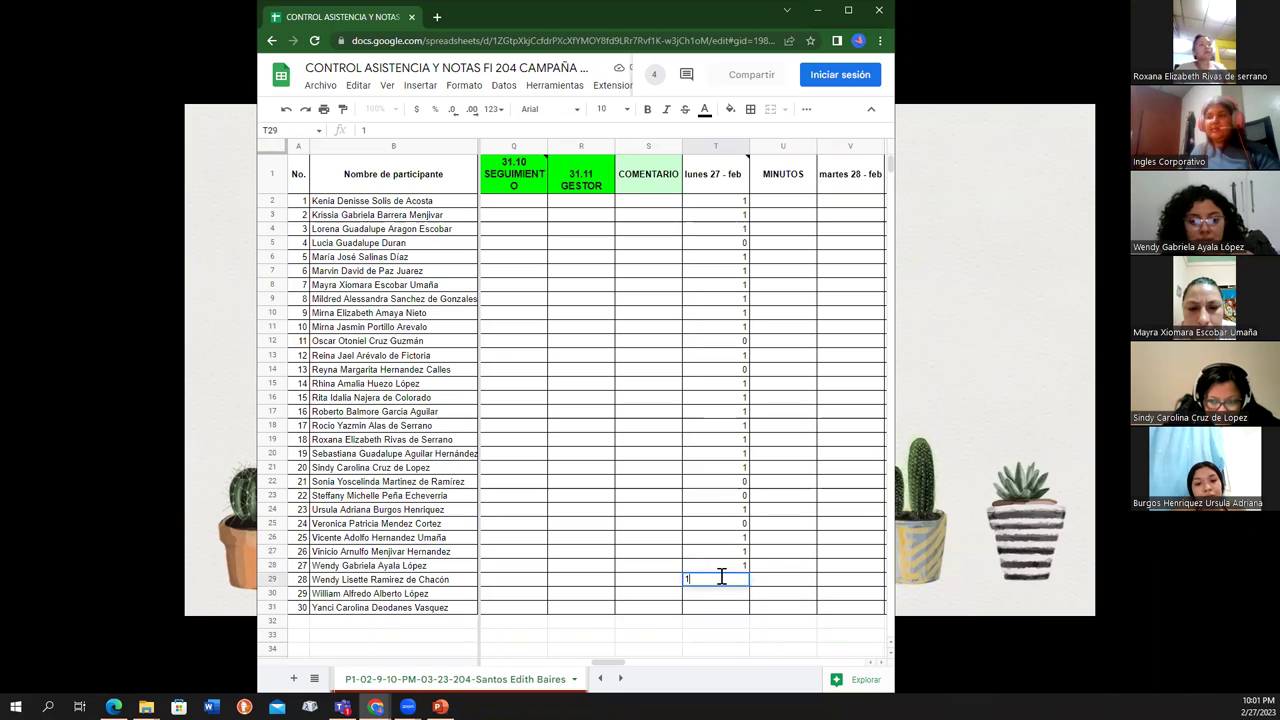
key("Return")
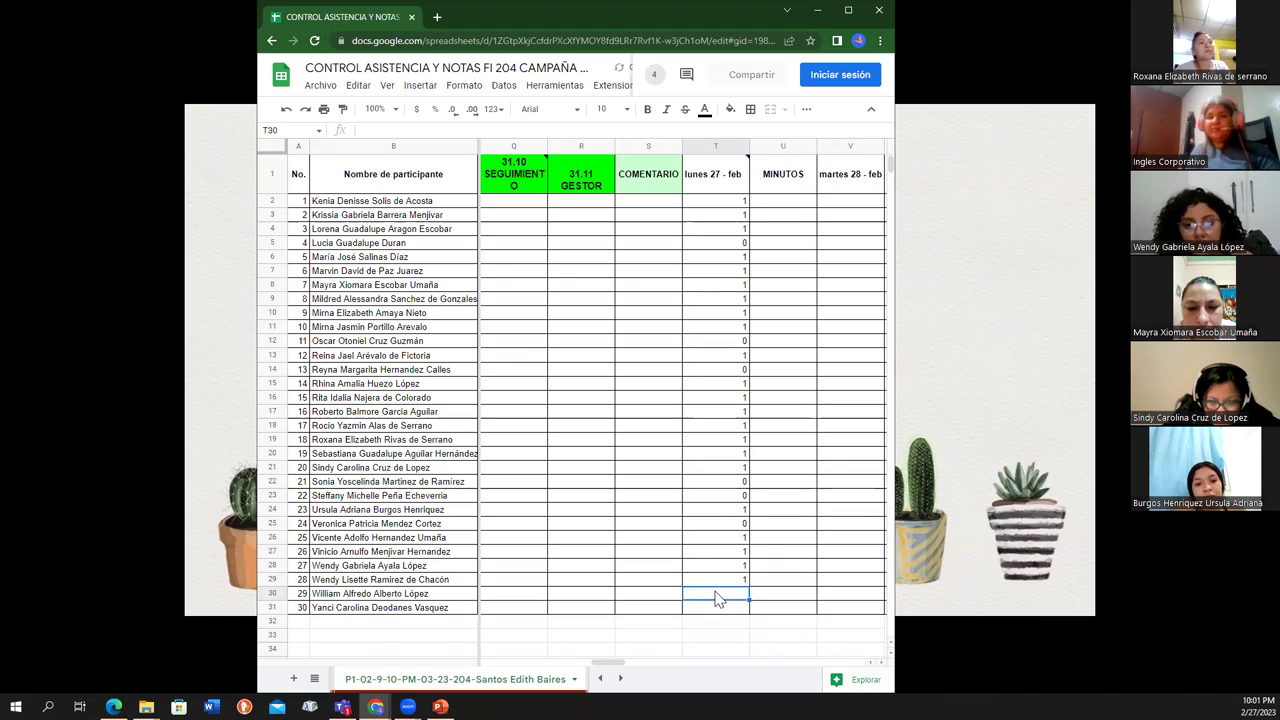
type("1")
left_click(727, 611)
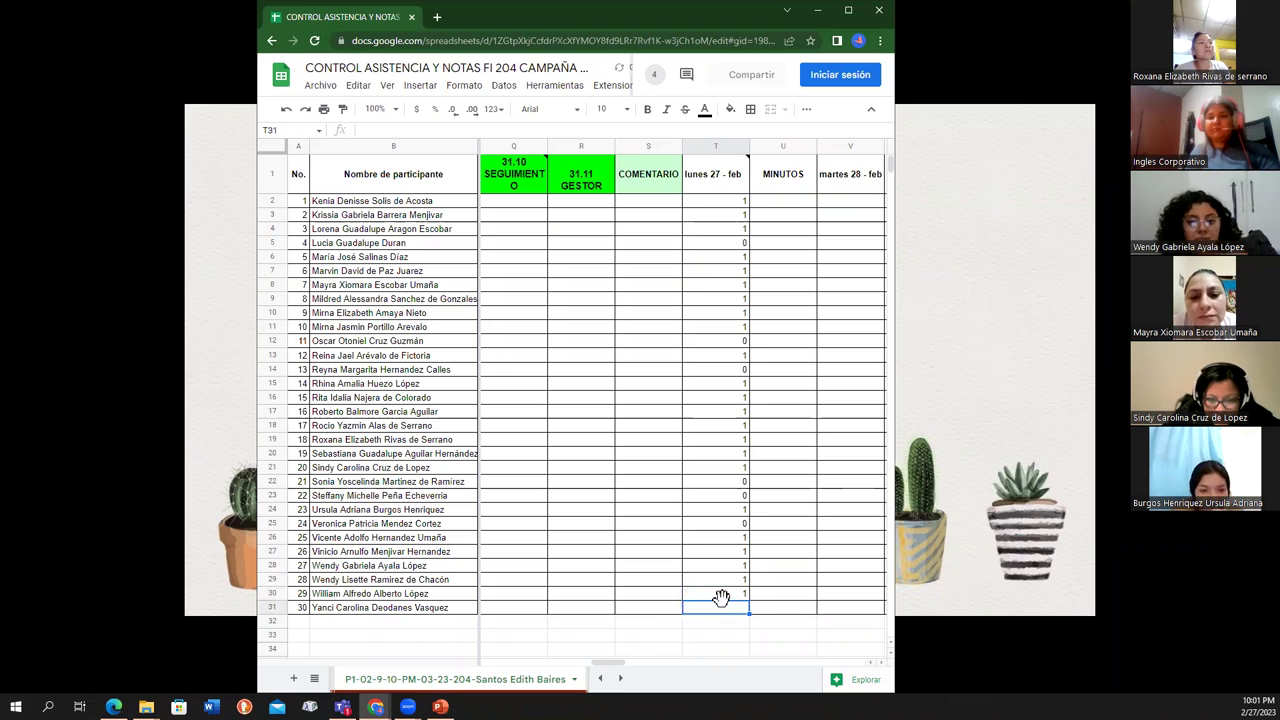
type("1")
left_click(718, 624)
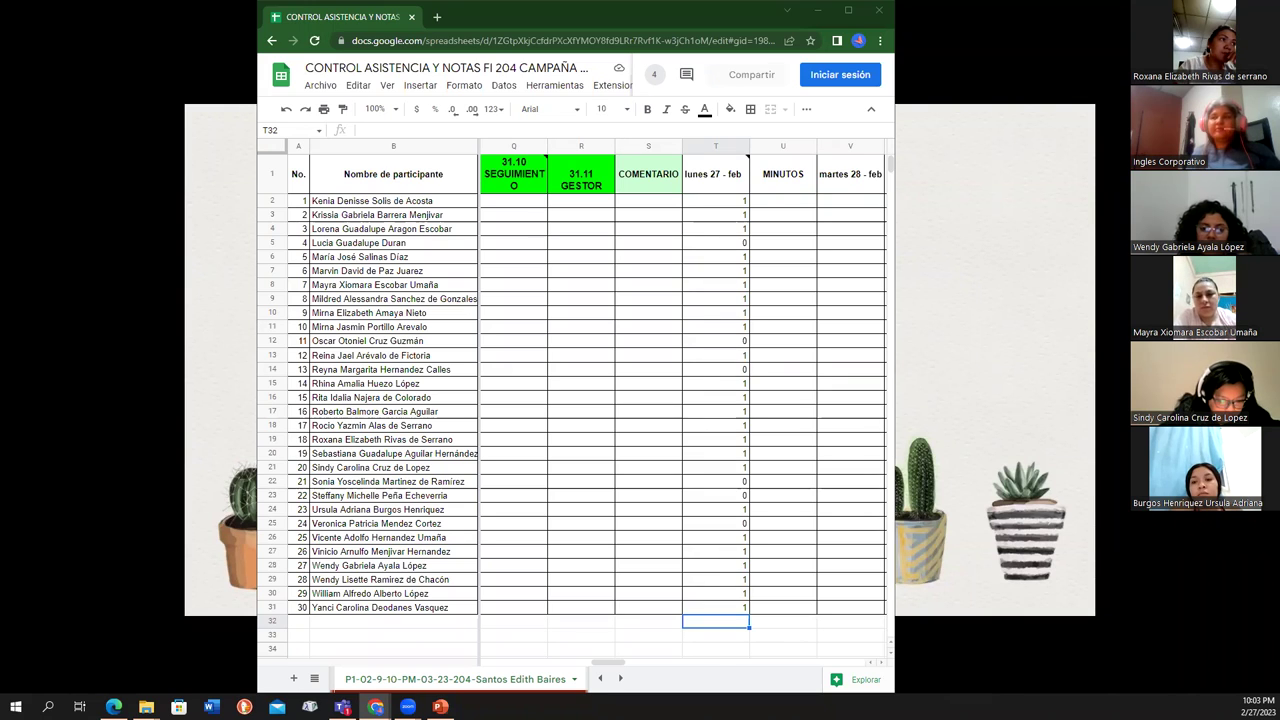
left_click(815, 12)
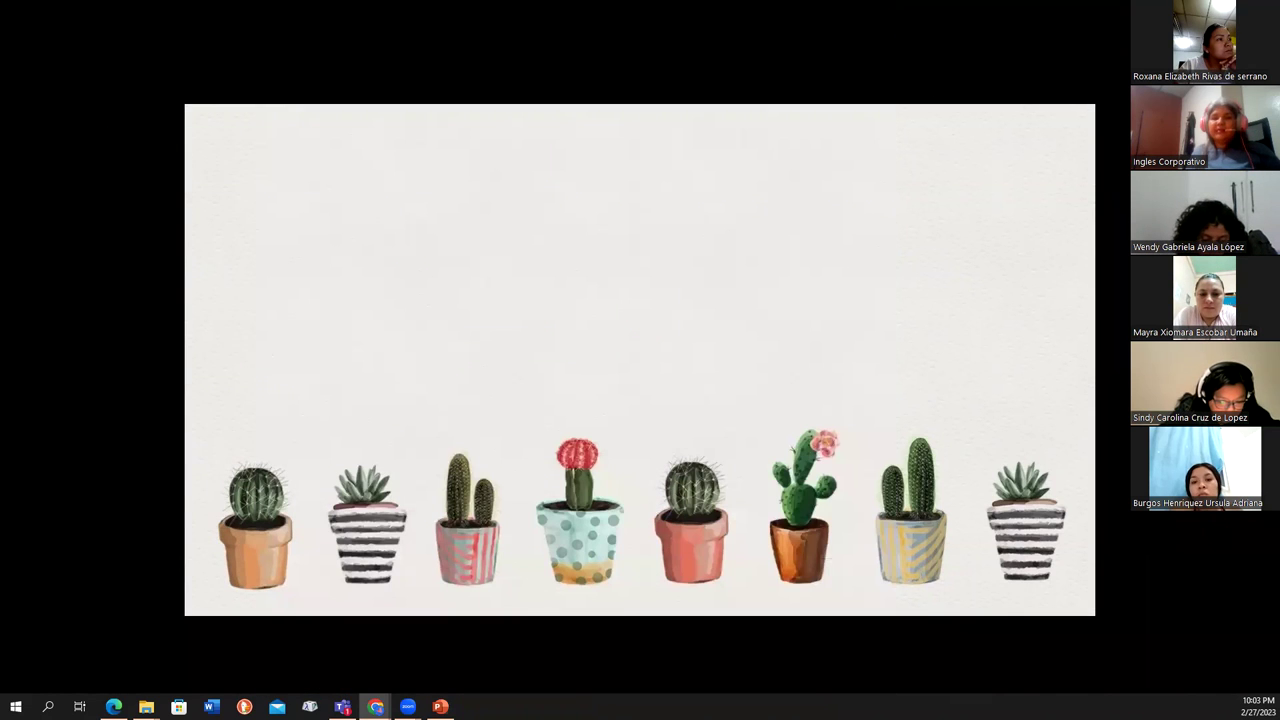